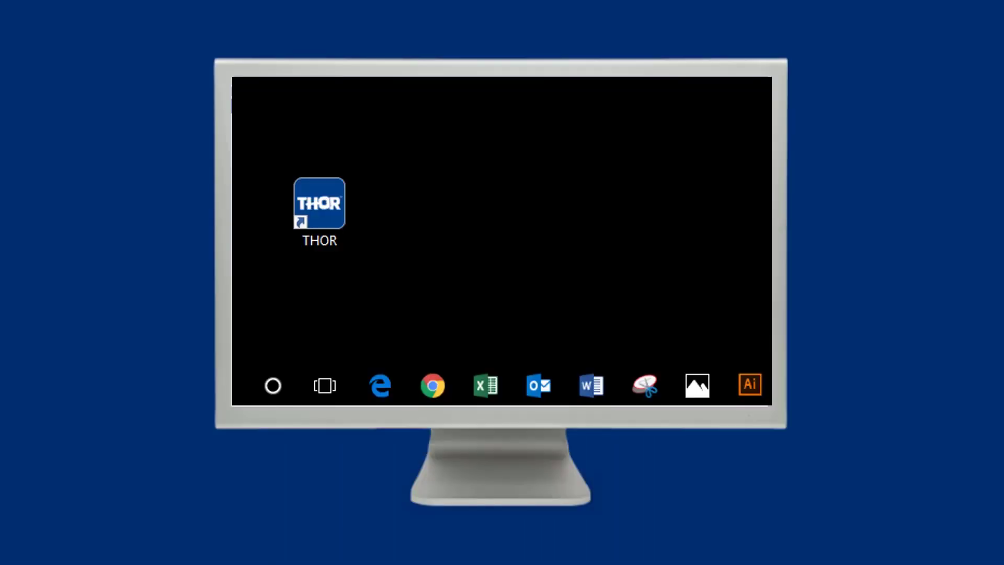
Step: Launch THOR and open Manage Schedules under the Unit tab to view the saved schedules
double_click(329, 184)
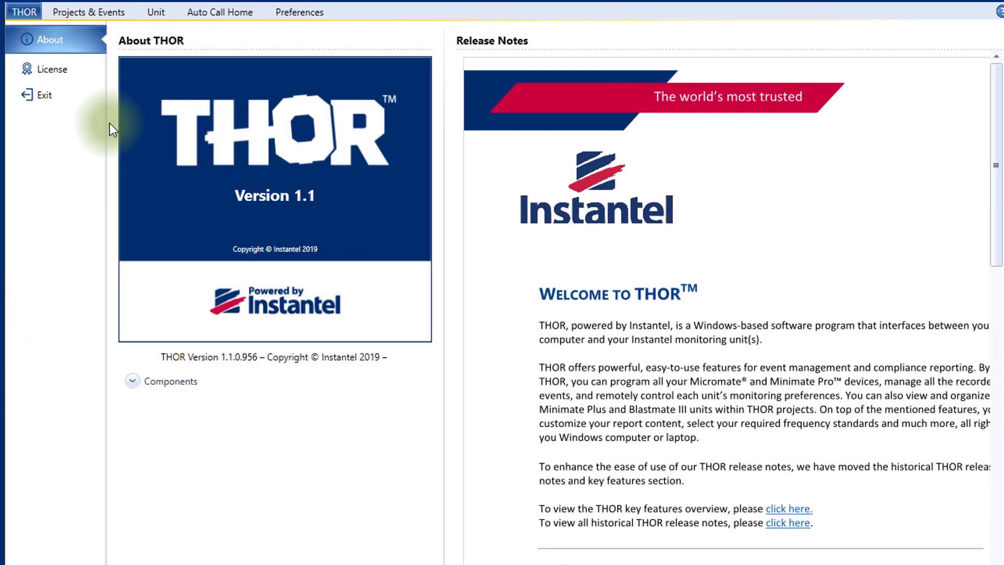
left_click(156, 12)
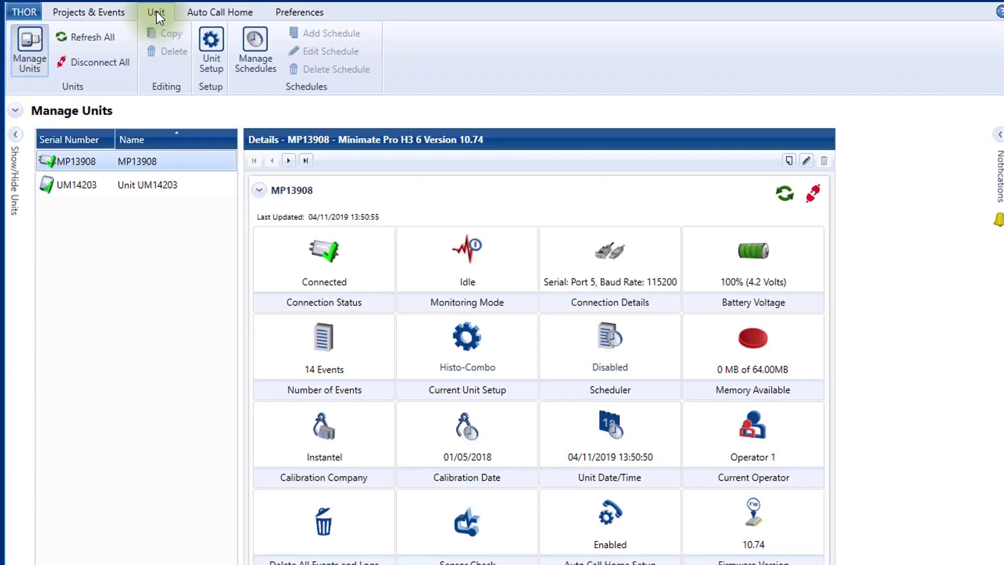
left_click(255, 38)
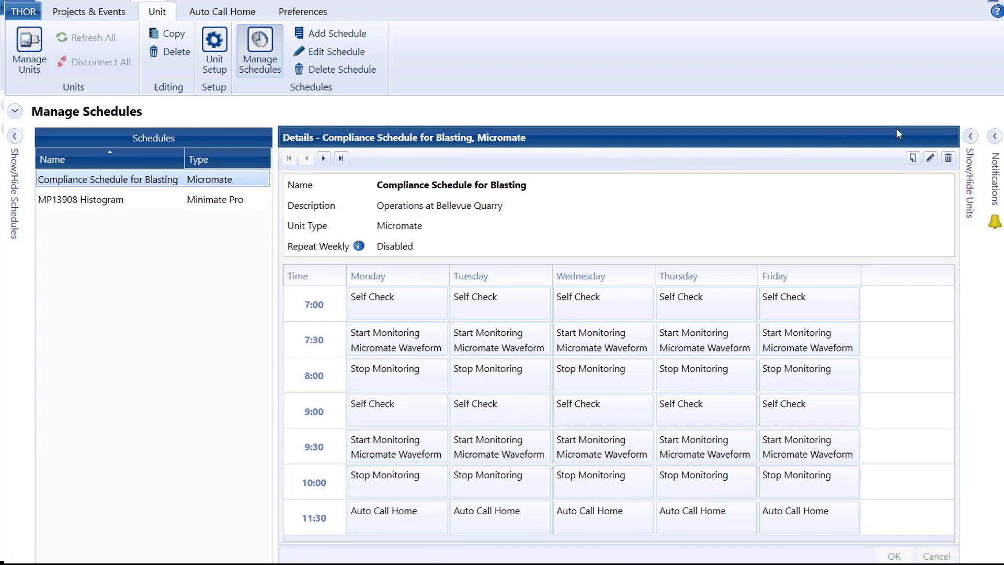
Step: Review the Units and Notifications side panels, collapse them, and add a new schedule
left_click(969, 137)
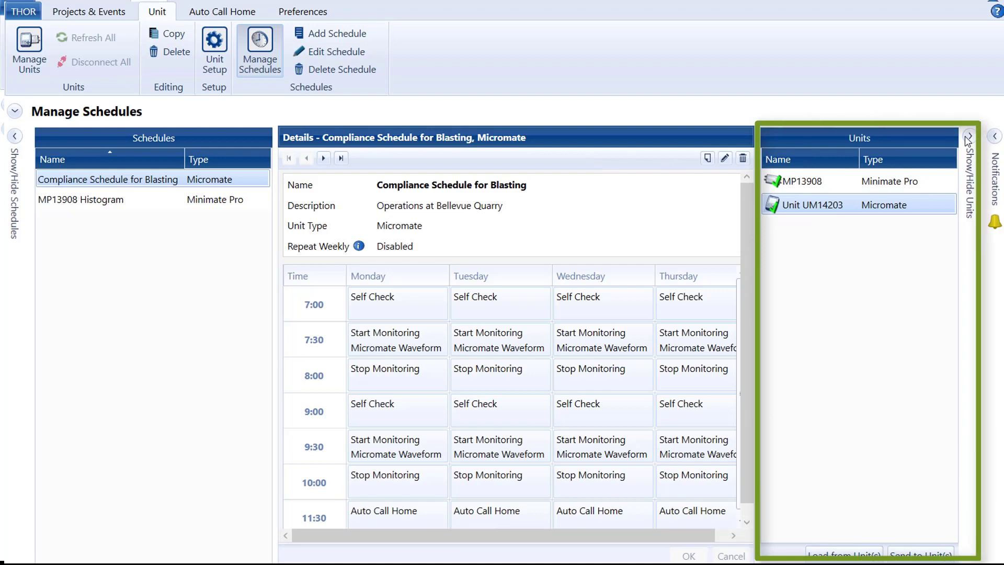
left_click(994, 137)
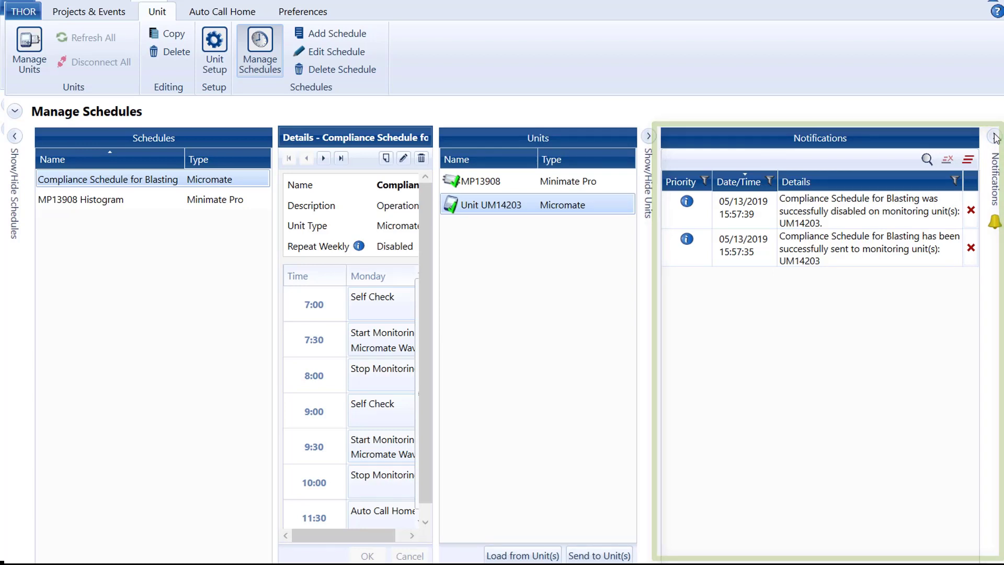
left_click(994, 137)
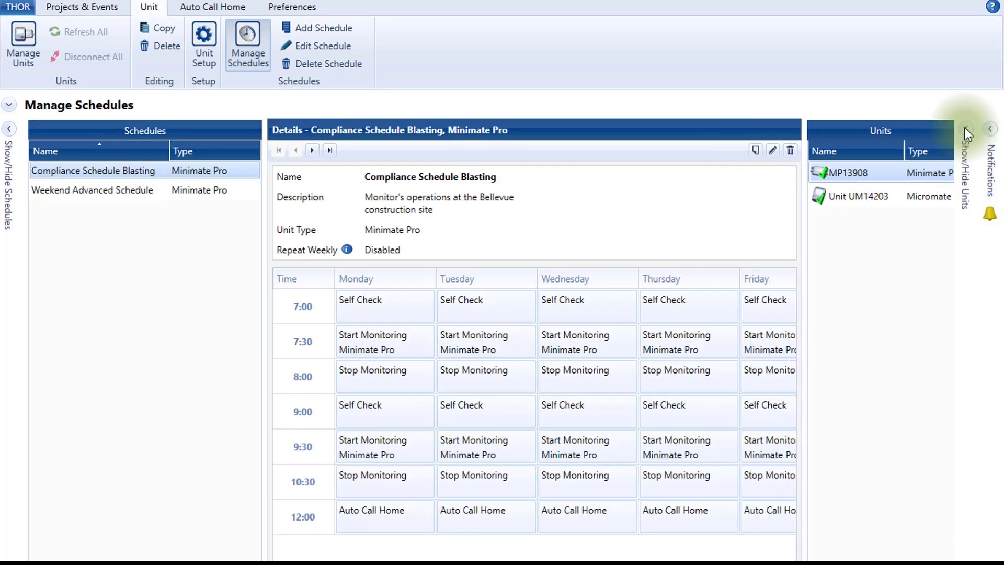
left_click(966, 131)
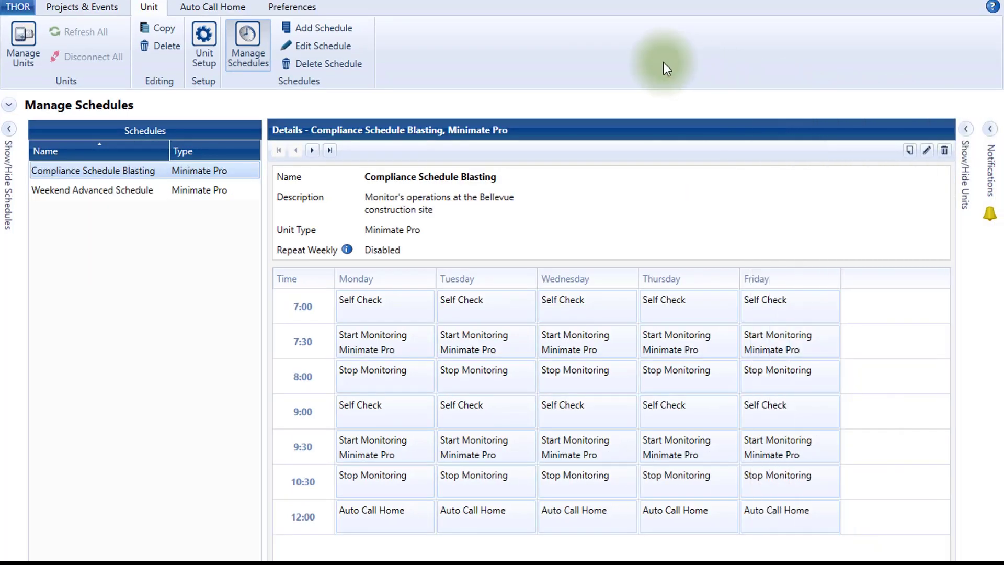
left_click(322, 26)
Step: Name the schedule 'Compliance Schedule for Blasting', describe it as 'Operations at Bellevue Quarry', unit type Micromate
left_click(418, 172)
key("ctrl+a")
type("Comp")
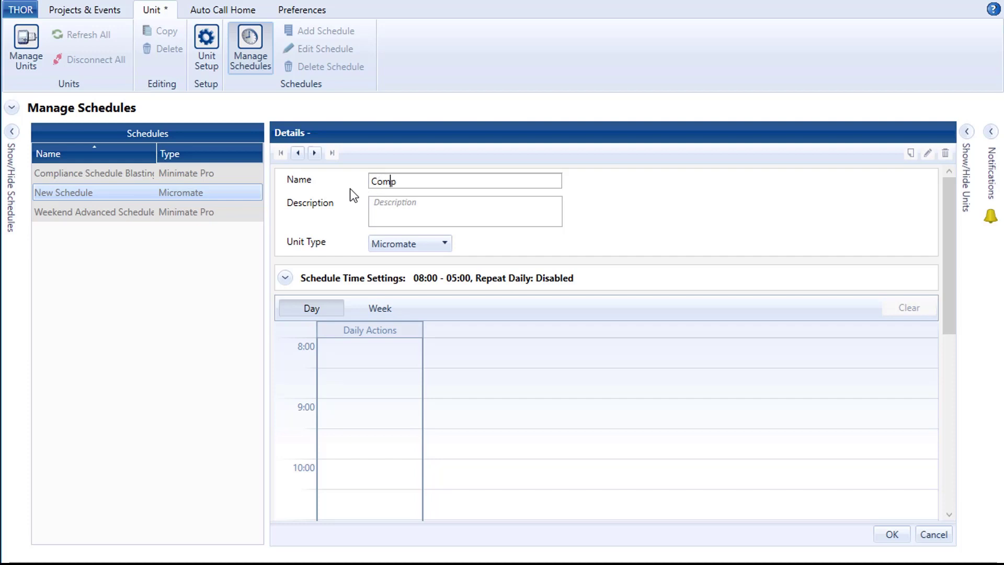
type("liance Schedule for Blasting")
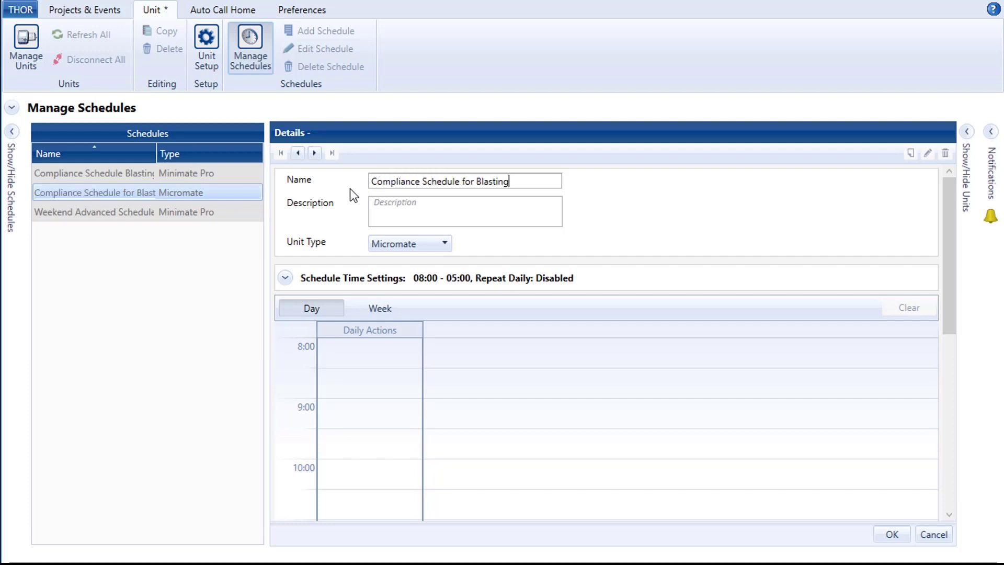
key("Tab")
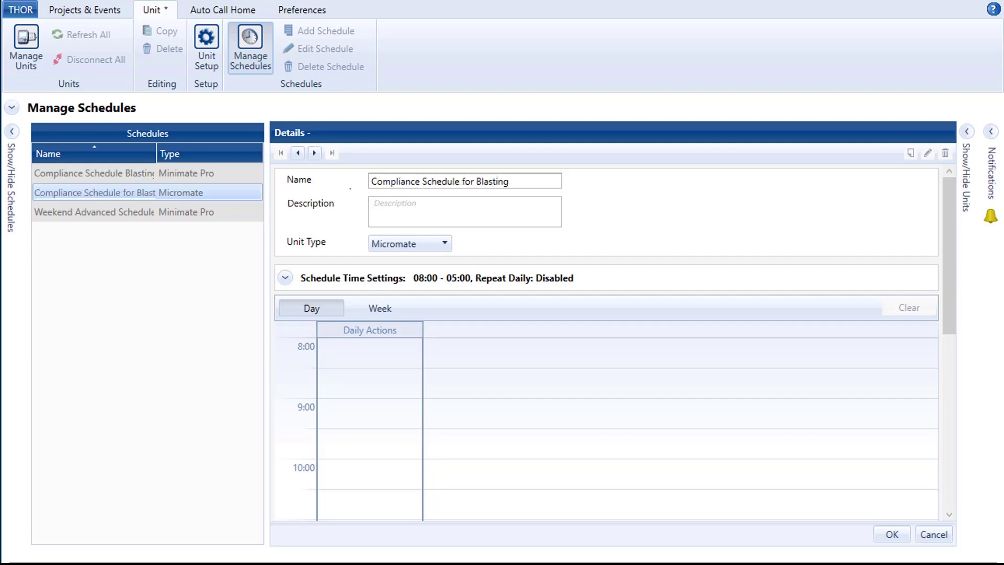
type("Operations at Bellevue Quarry")
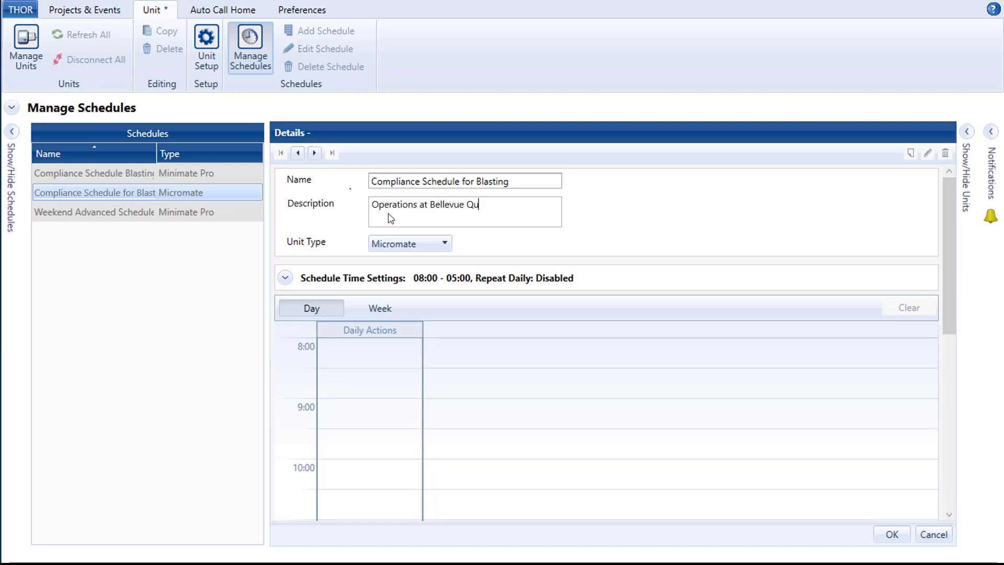
left_click(445, 244)
left_click(429, 260)
Step: Turn on weekly repeat in Schedule Time Settings, with Start Time 06:30 and End Time 18:00
left_click(285, 278)
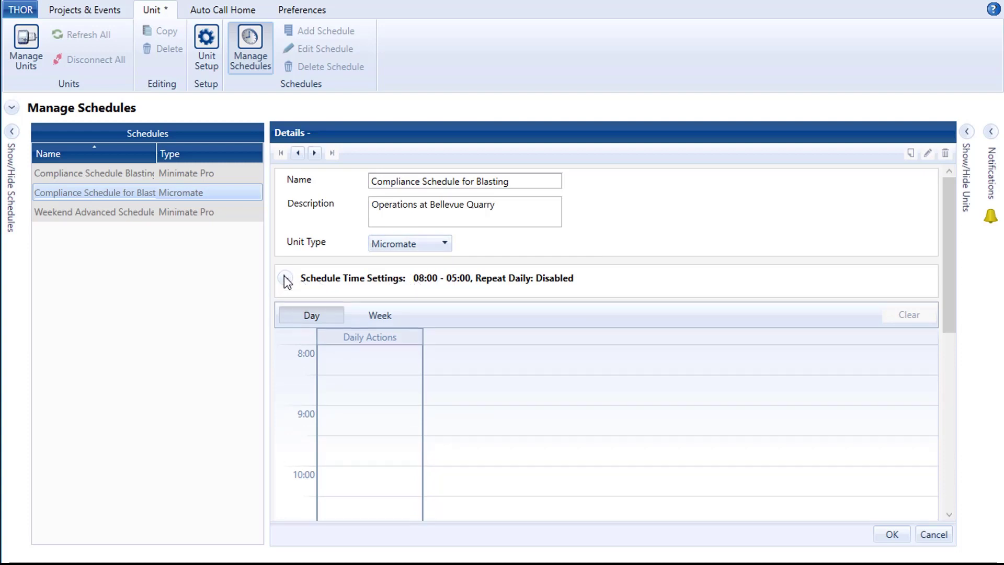
left_click(377, 305)
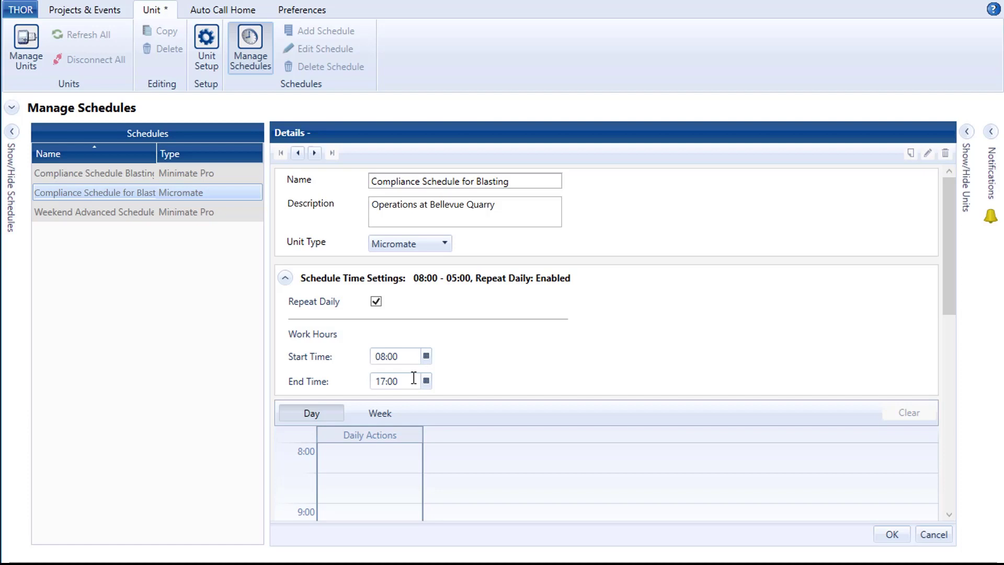
left_click(387, 412)
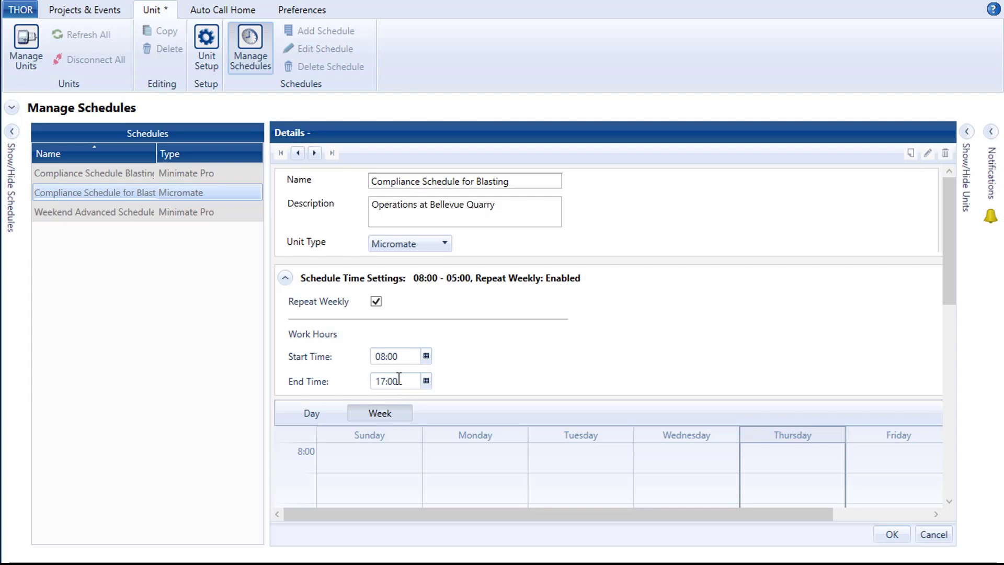
left_click(426, 357)
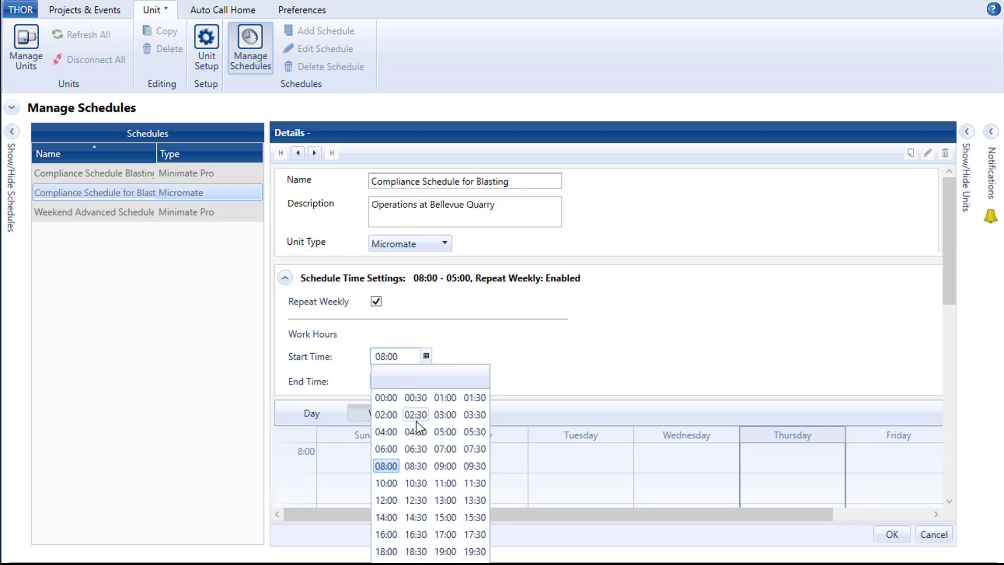
left_click(415, 448)
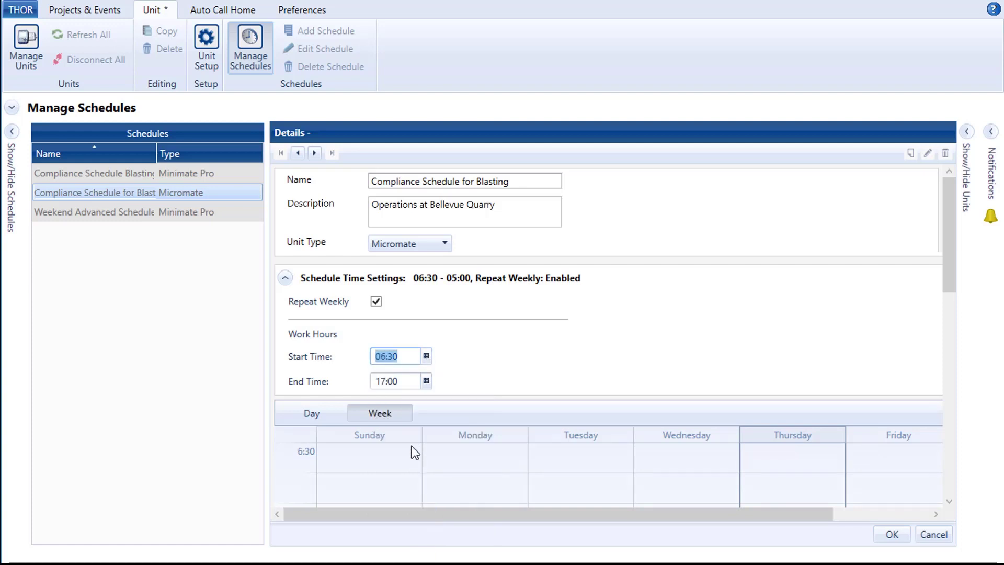
left_click(414, 380)
type("18:00")
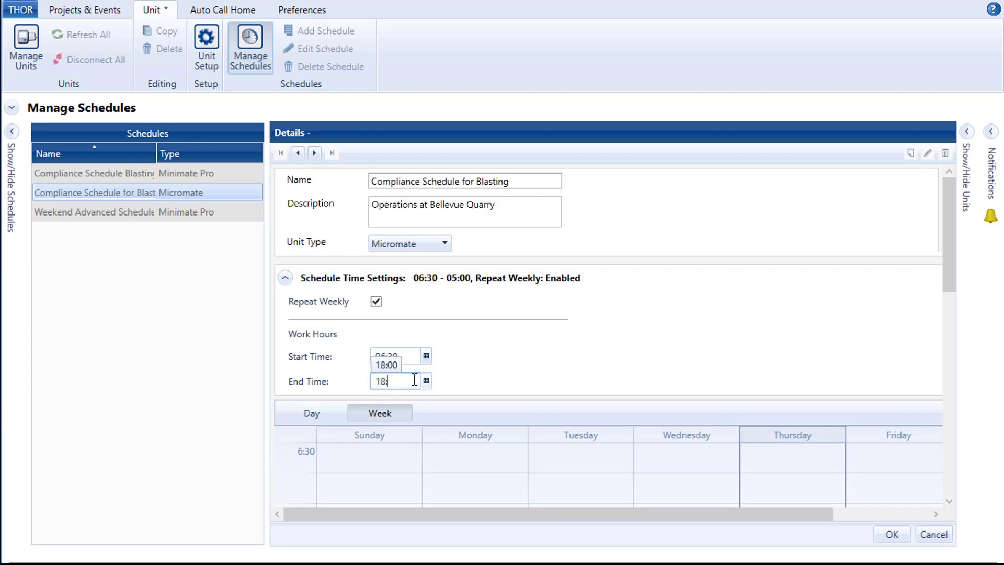
left_click(381, 368)
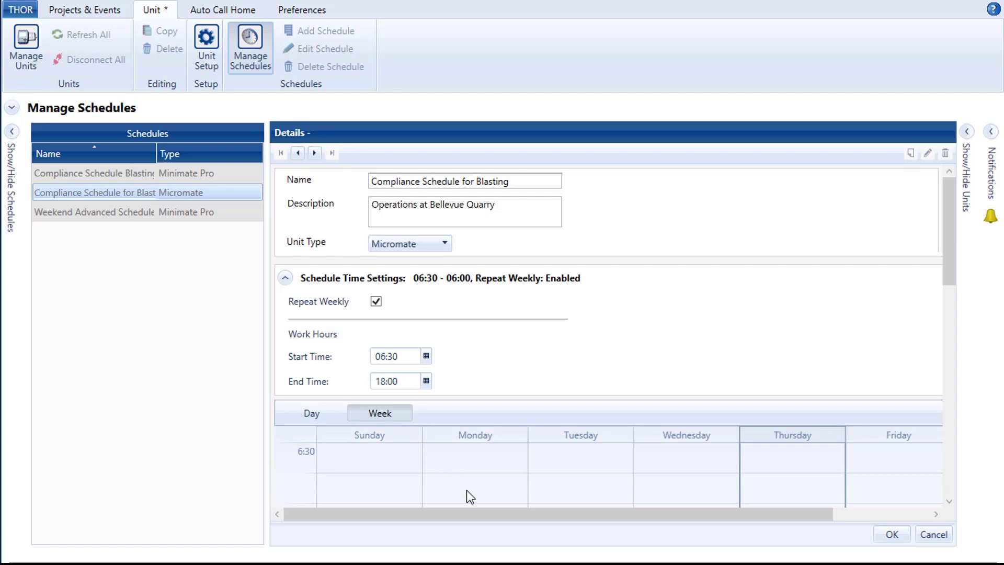
Step: Keep Start Monitoring as the schedule action and check the available unit setups
scroll(466, 491, "down", 3)
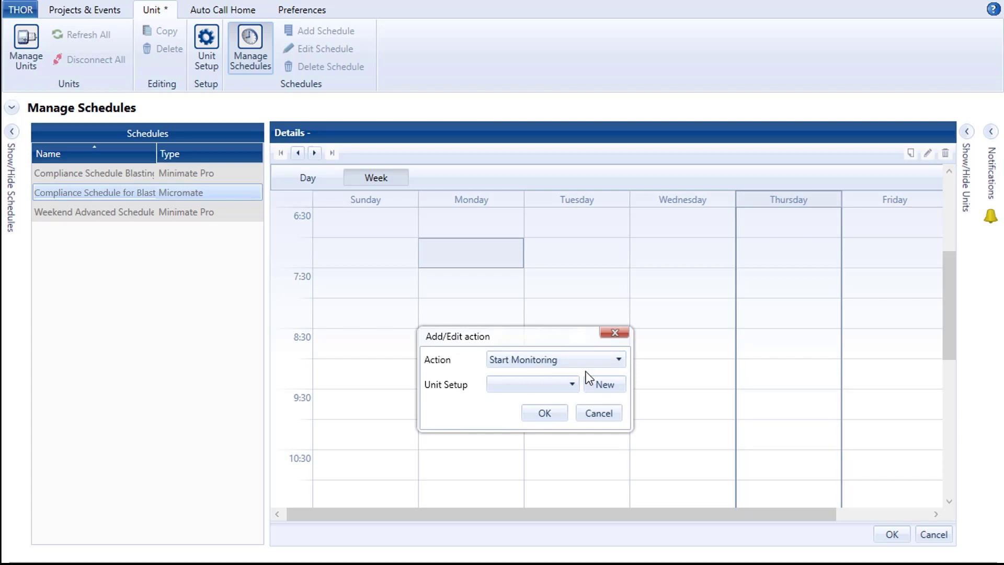
left_click(619, 360)
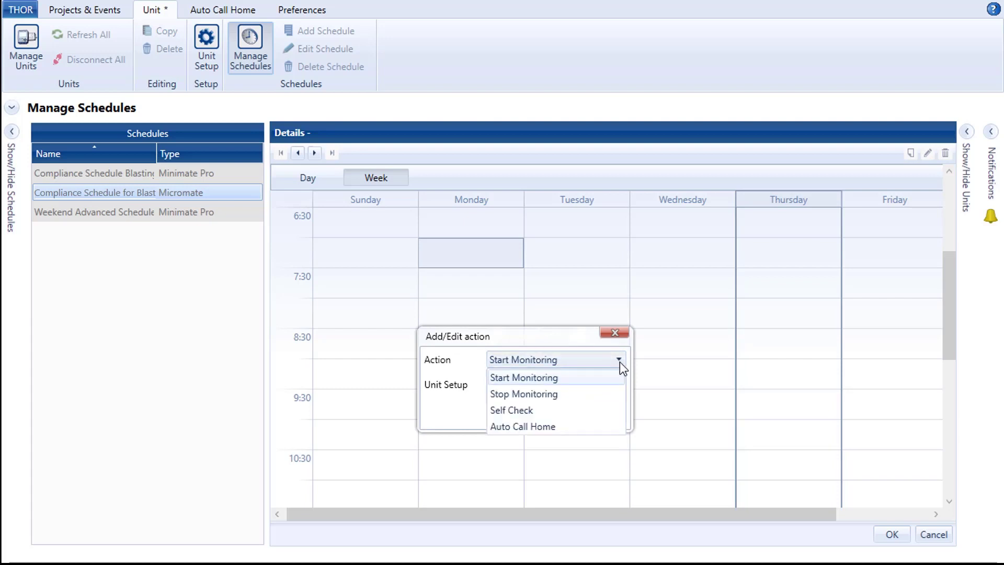
left_click(588, 380)
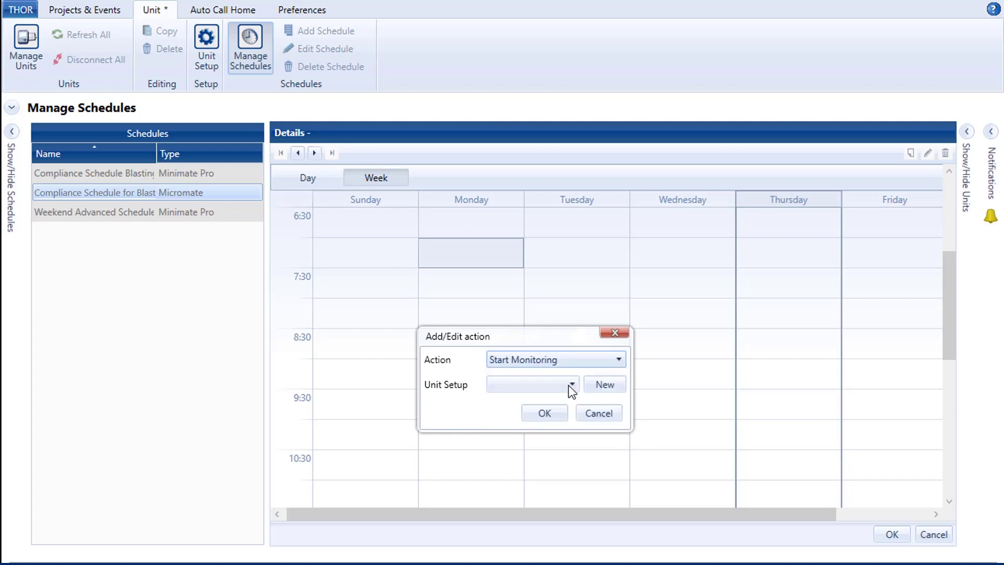
left_click(572, 385)
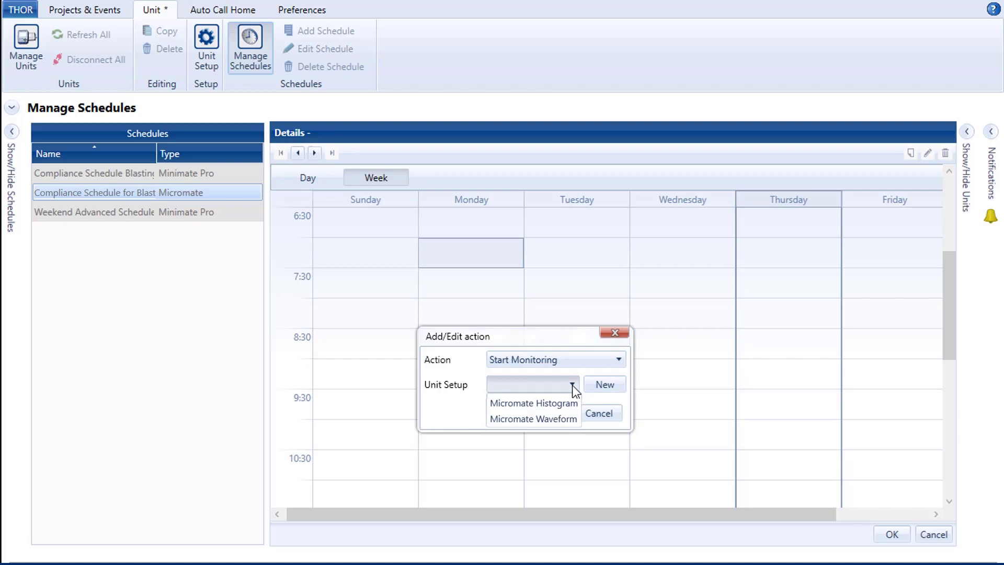
left_click(572, 385)
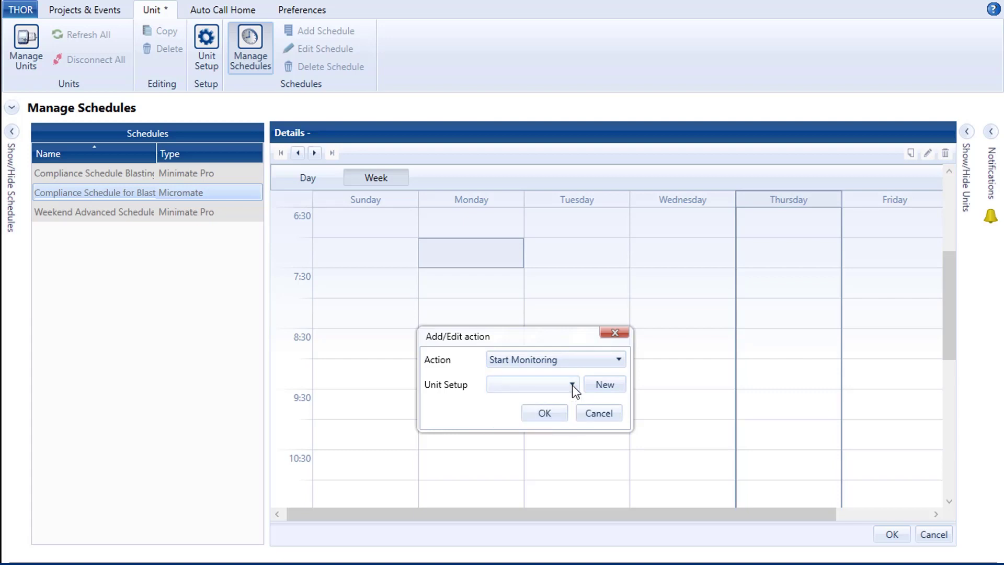
Step: Create a new unit setup for the action and go to the Unit Setup view
left_click(616, 391)
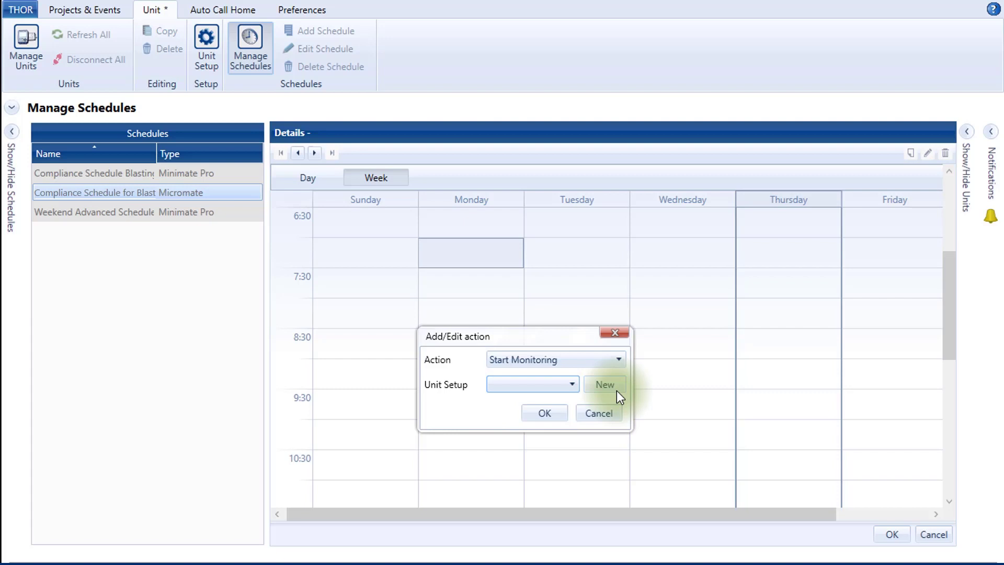
left_click(610, 415)
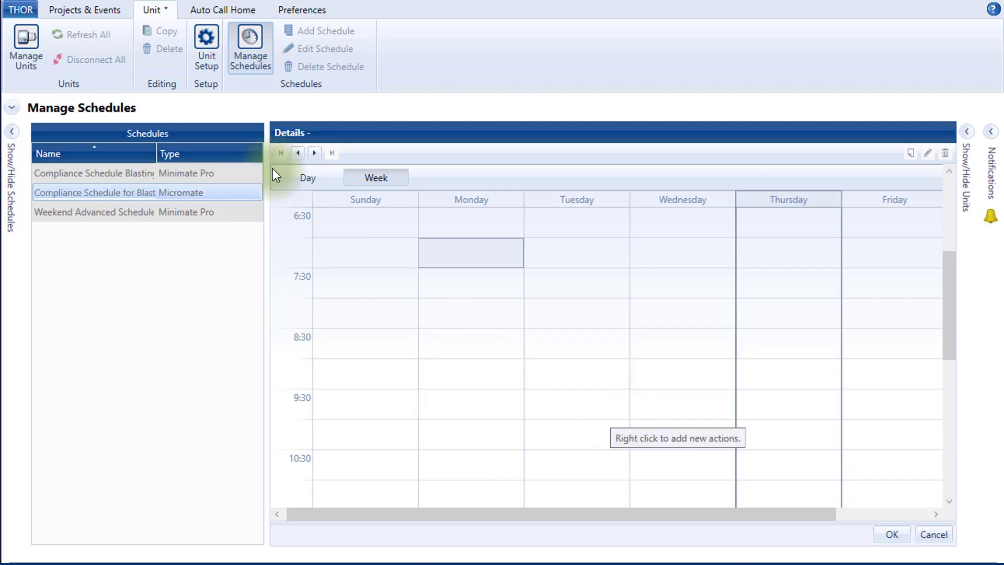
left_click(203, 36)
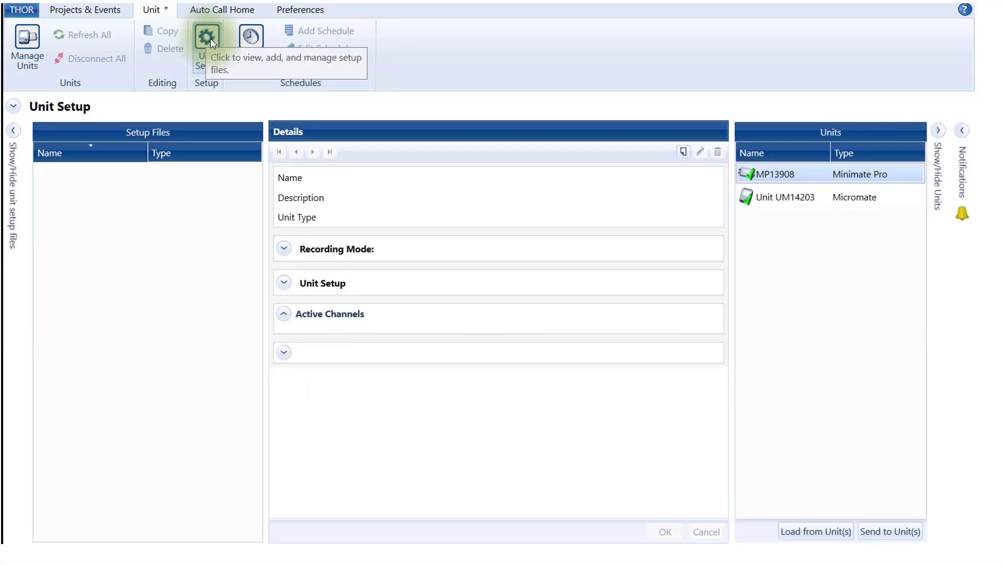
Step: Select Micromate unit UM14203 and load its setup file from the unit
left_click(766, 200)
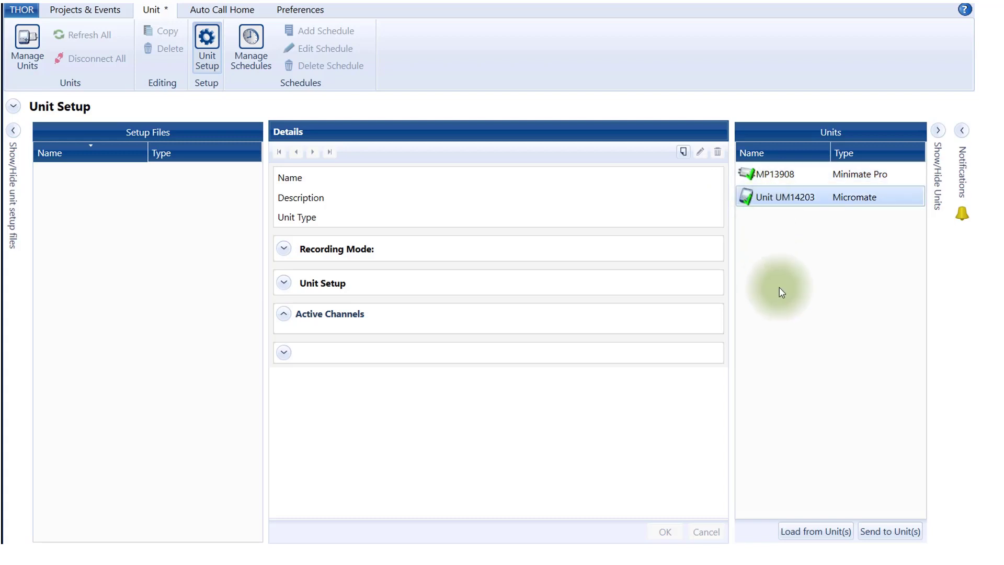
left_click(818, 529)
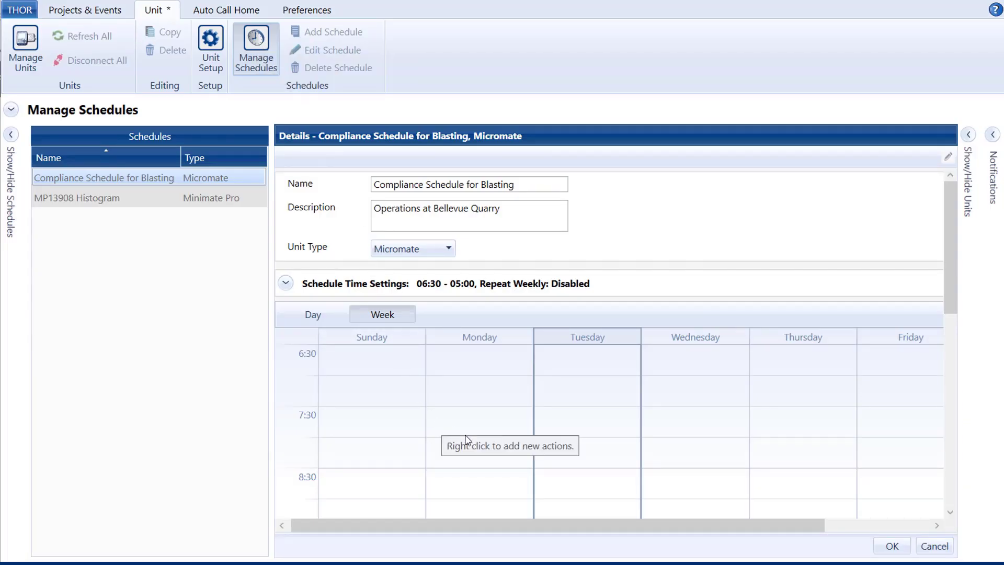
Step: Add Monday's first sequence: Self Check 7:00, Start Monitoring (Micromate Waveform) 7:30, Stop Monitoring 8:00
scroll(485, 436, "down", 3)
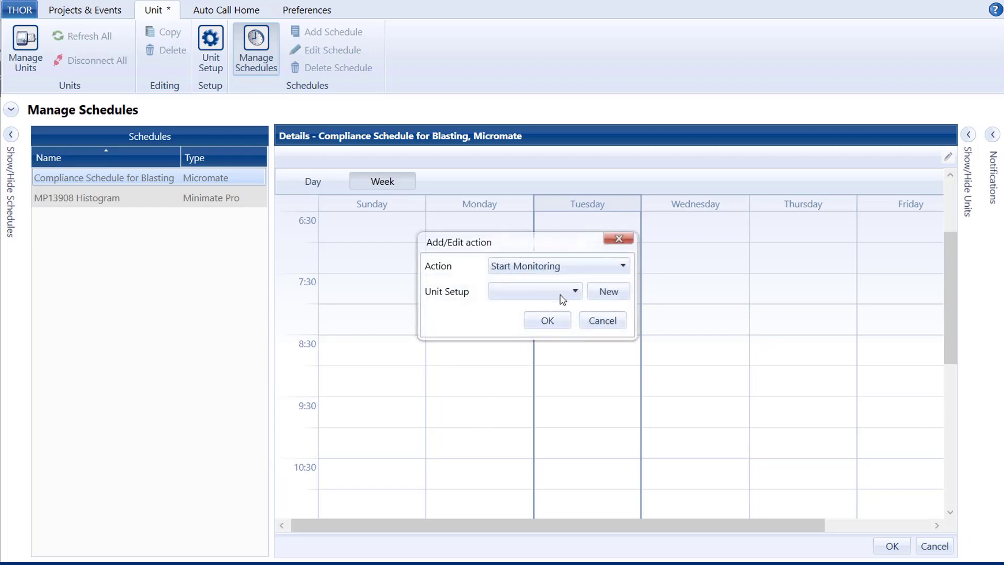
left_click(575, 290)
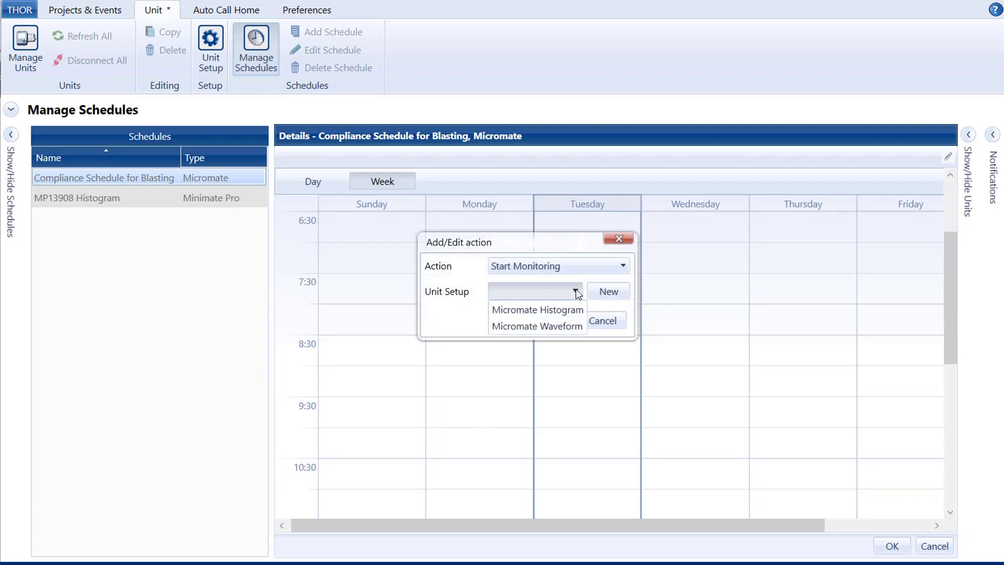
left_click(562, 326)
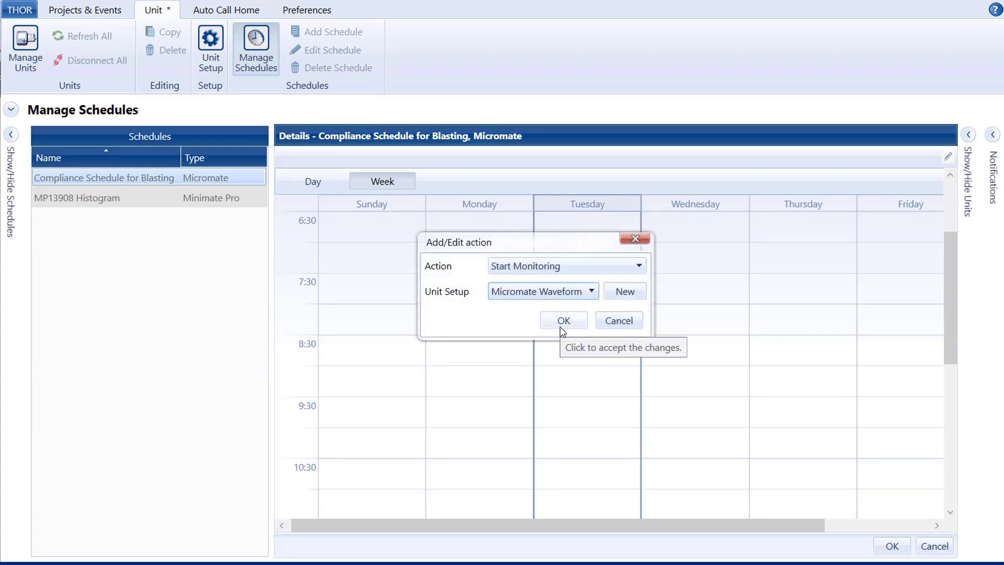
left_click(562, 320)
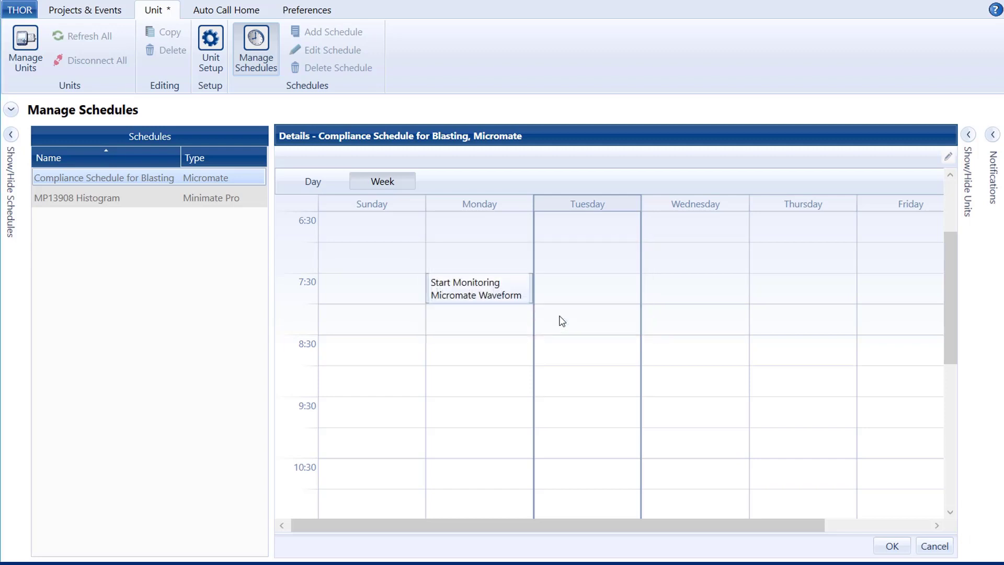
double_click(490, 264)
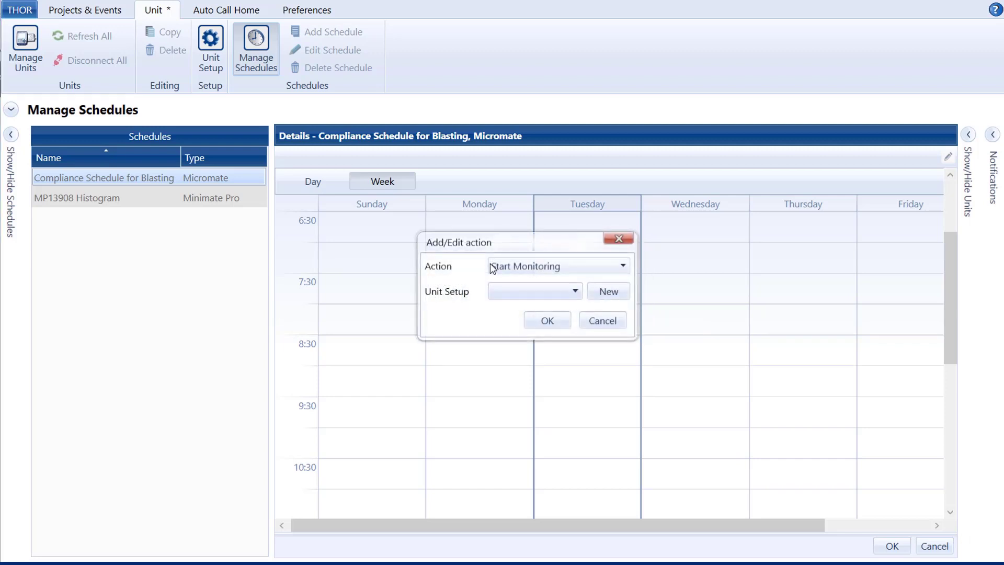
left_click(515, 266)
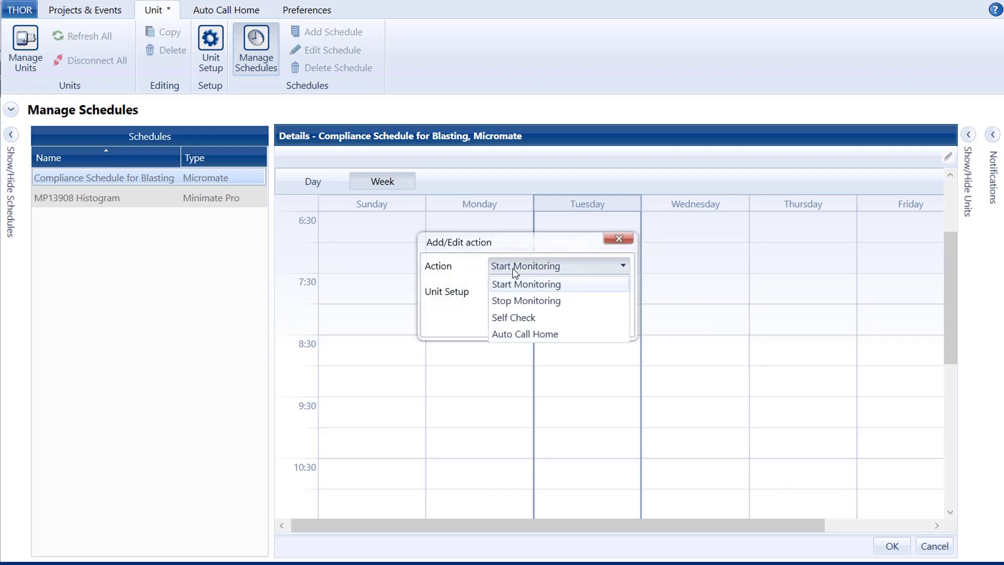
left_click(519, 319)
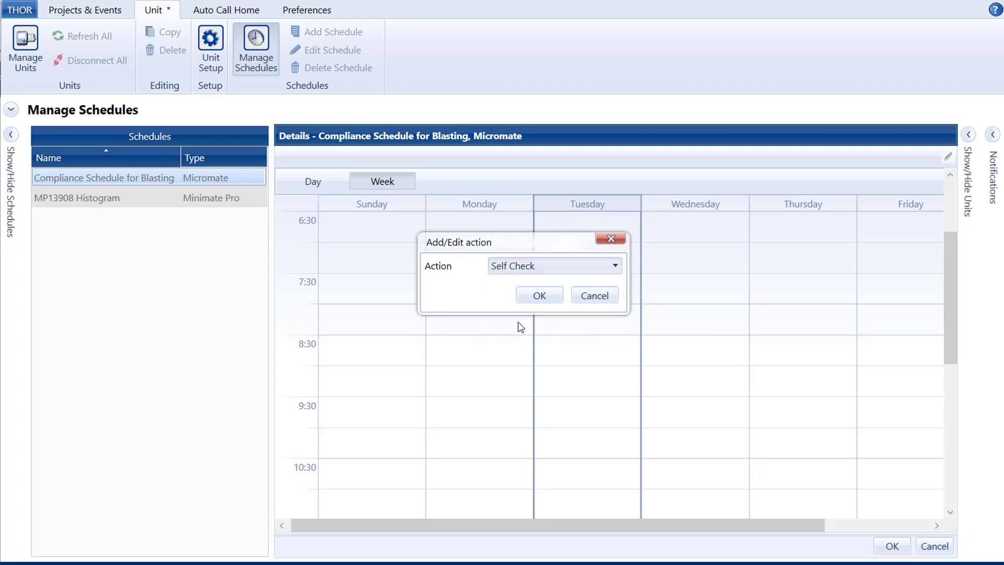
left_click(539, 296)
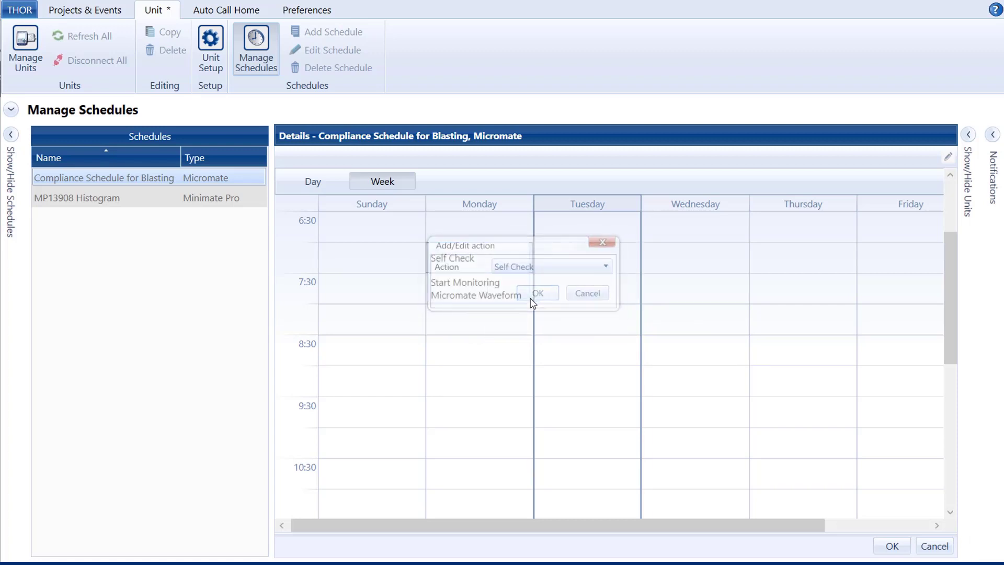
right_click(463, 324)
left_click(538, 267)
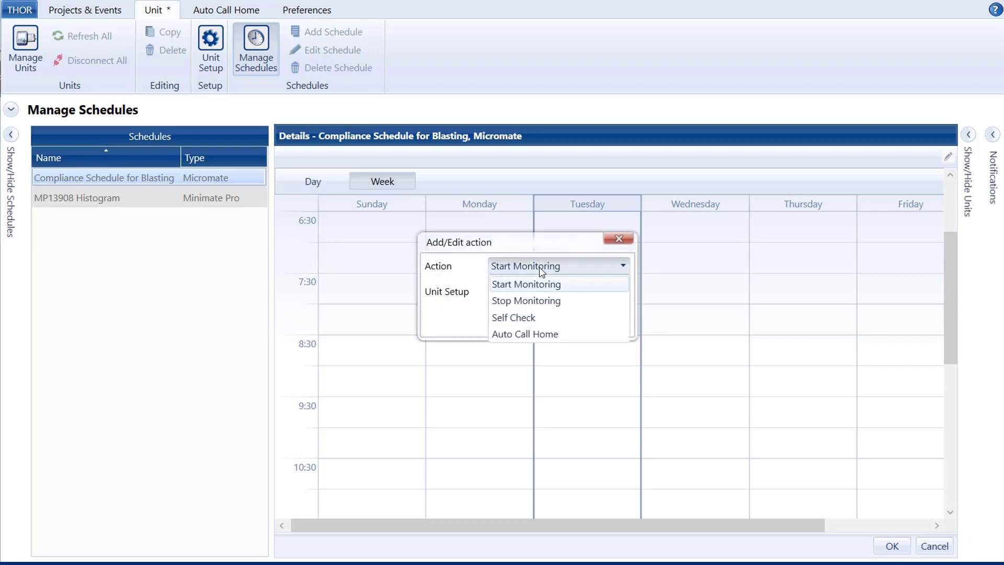
left_click(524, 300)
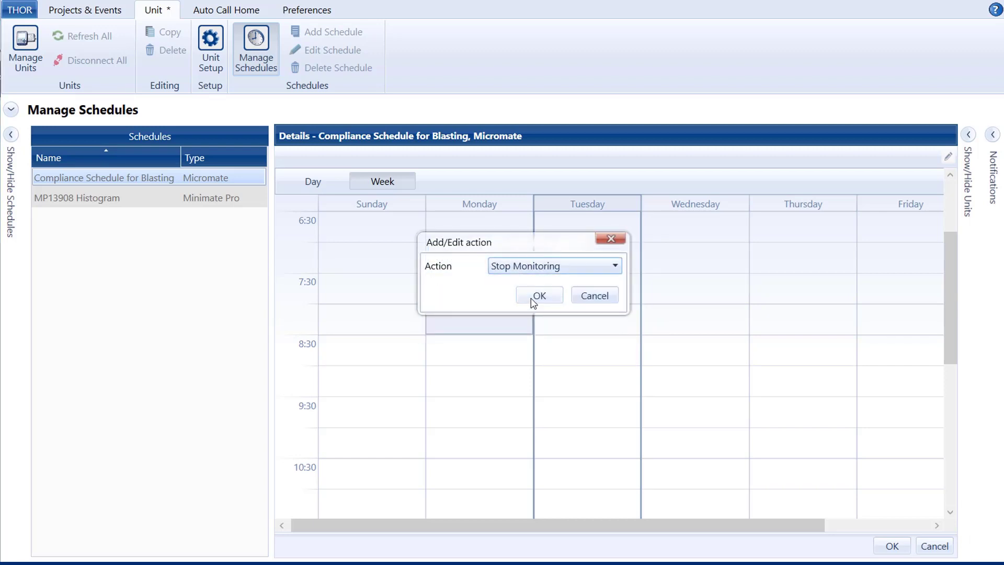
left_click(531, 297)
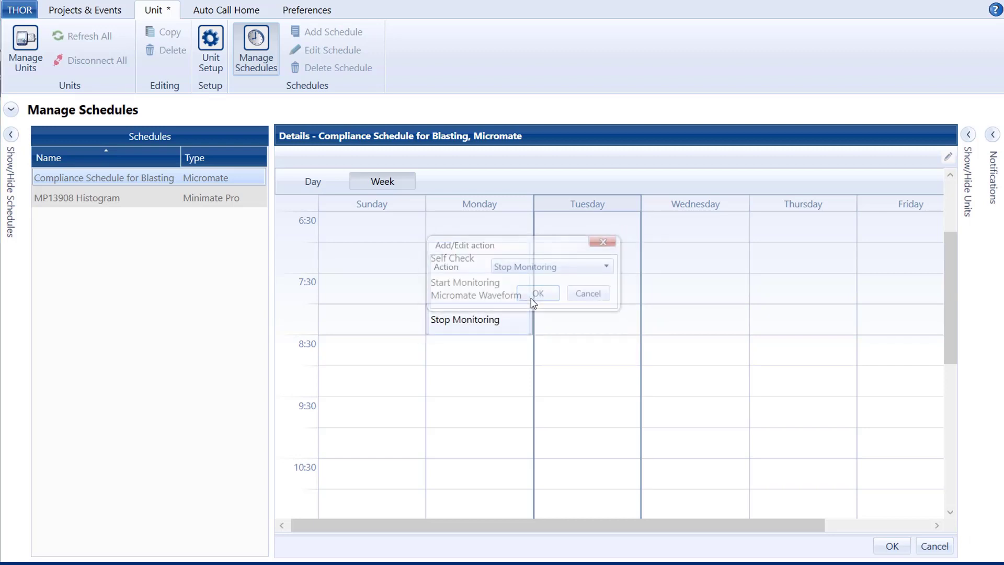
Step: Add Monday's second sequence: Self Check 9:00, Start Monitoring (Micromate Waveform) 9:30, Stop Monitoring 10:00
right_click(486, 384)
left_click(561, 270)
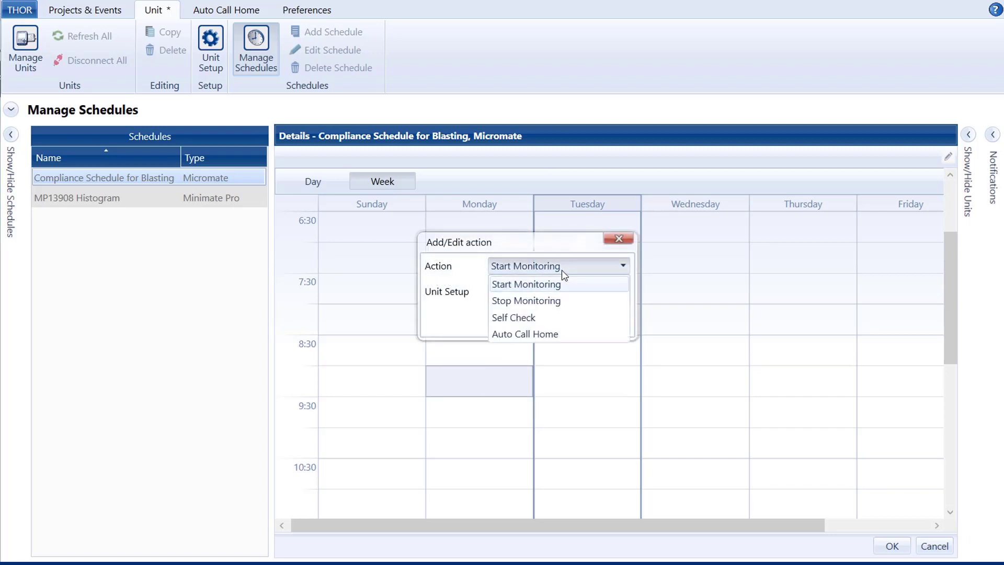
left_click(533, 318)
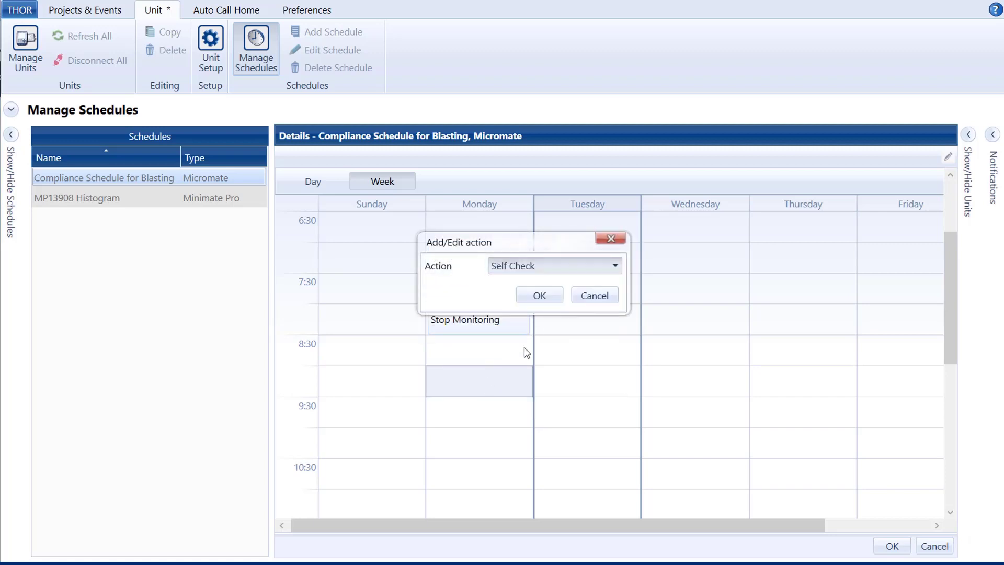
left_click(550, 297)
right_click(488, 411)
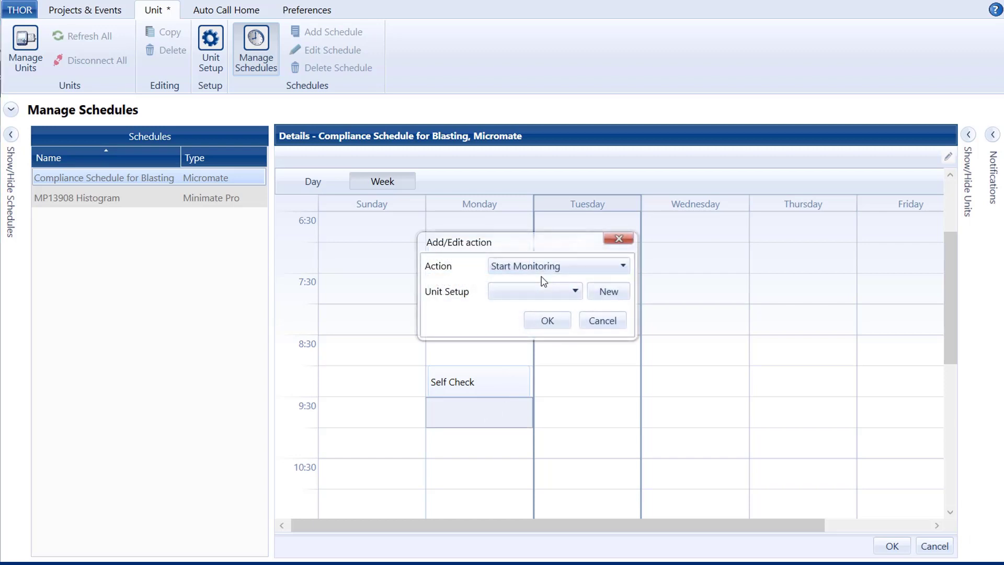
left_click(543, 291)
left_click(531, 324)
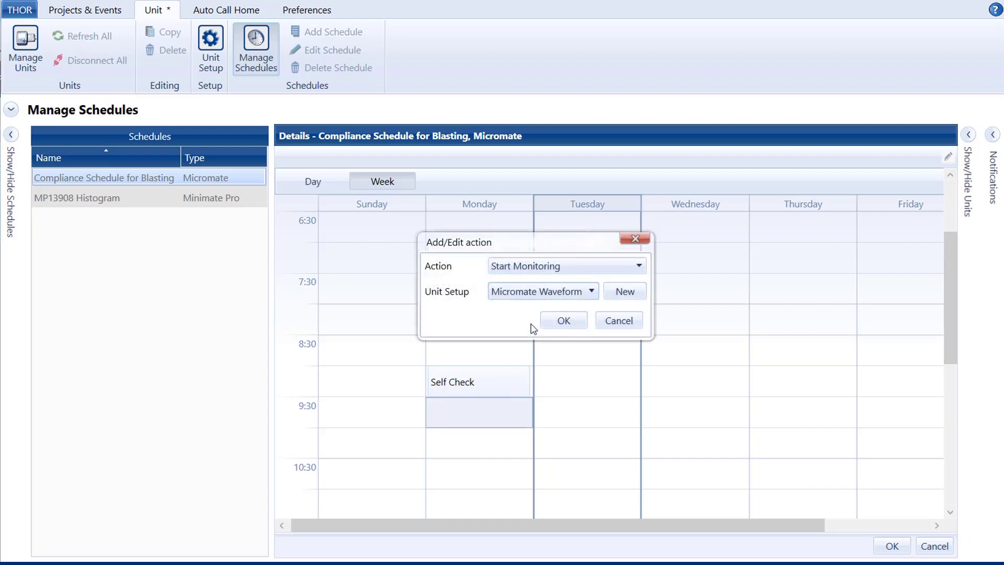
left_click(563, 321)
right_click(475, 447)
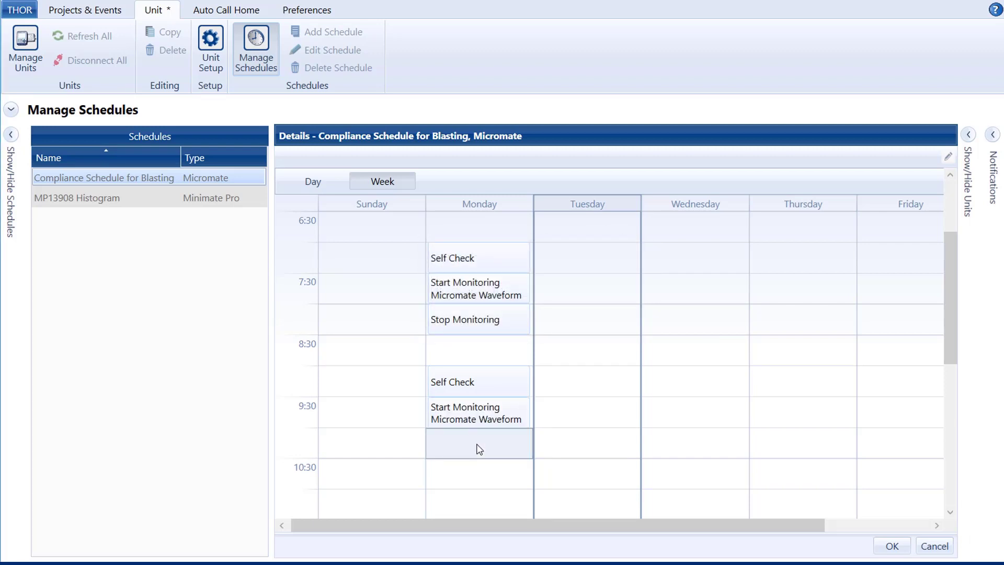
left_click(554, 267)
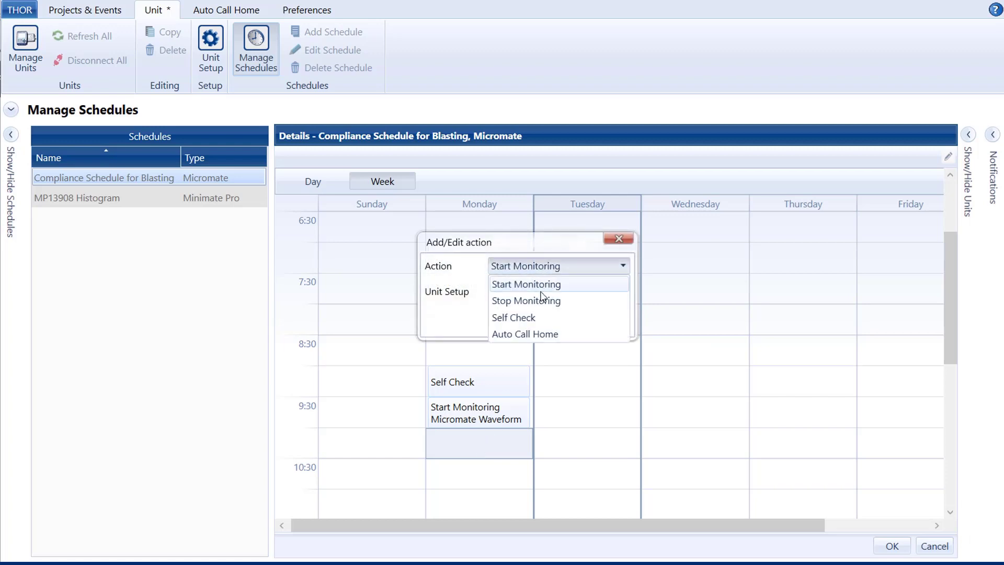
left_click(538, 301)
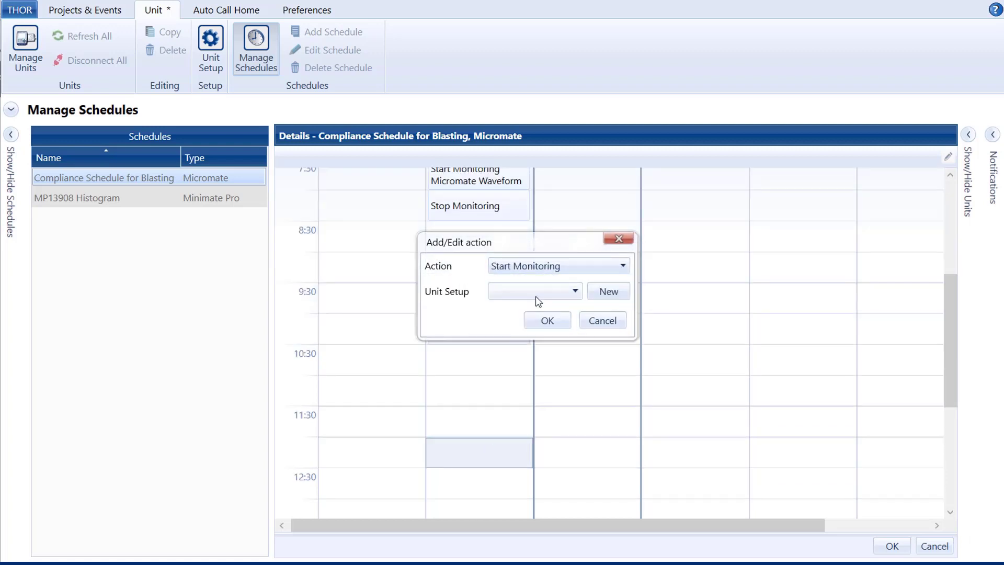
Step: Add an Auto Call Home action on Monday at 12:00
left_click(557, 267)
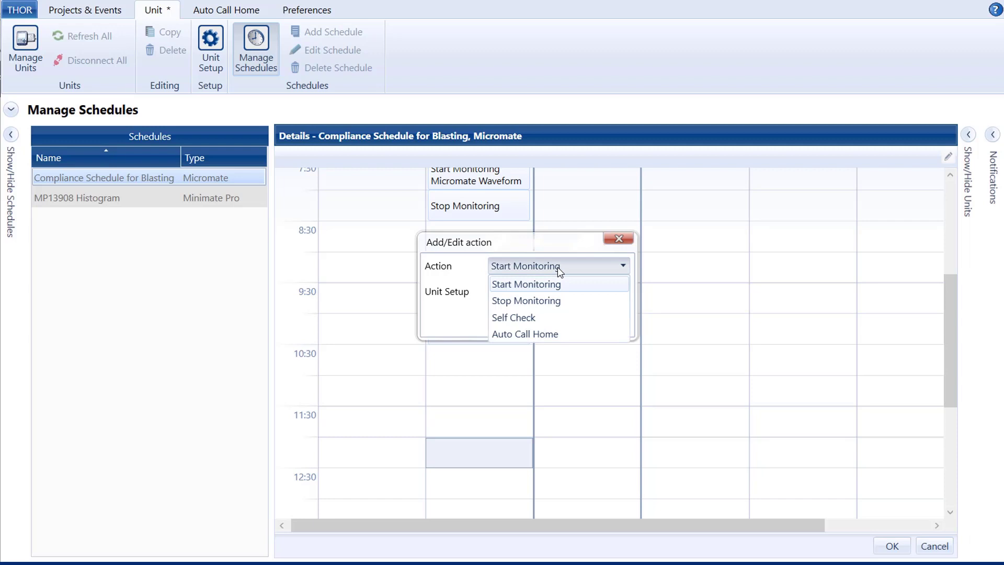
left_click(539, 334)
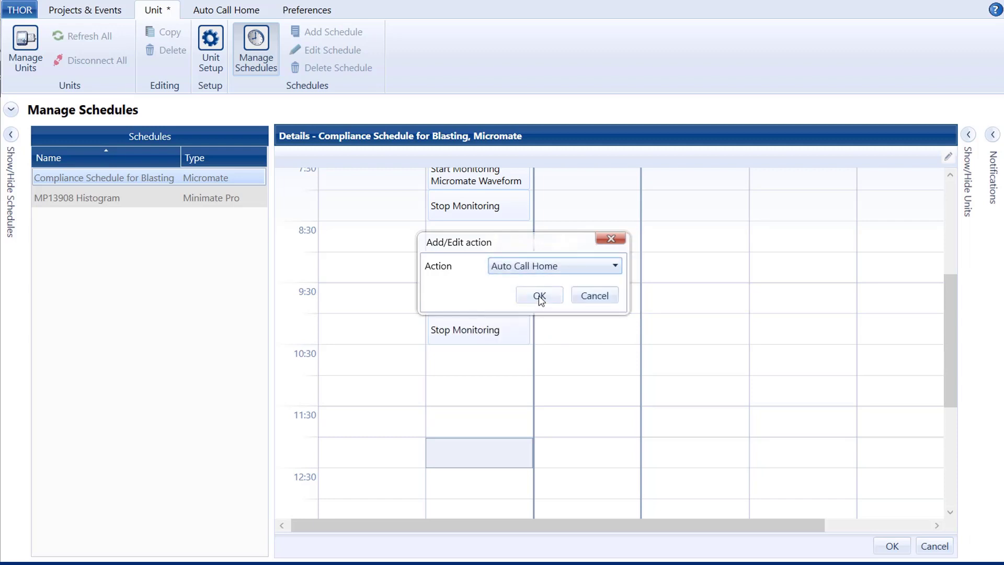
left_click(539, 296)
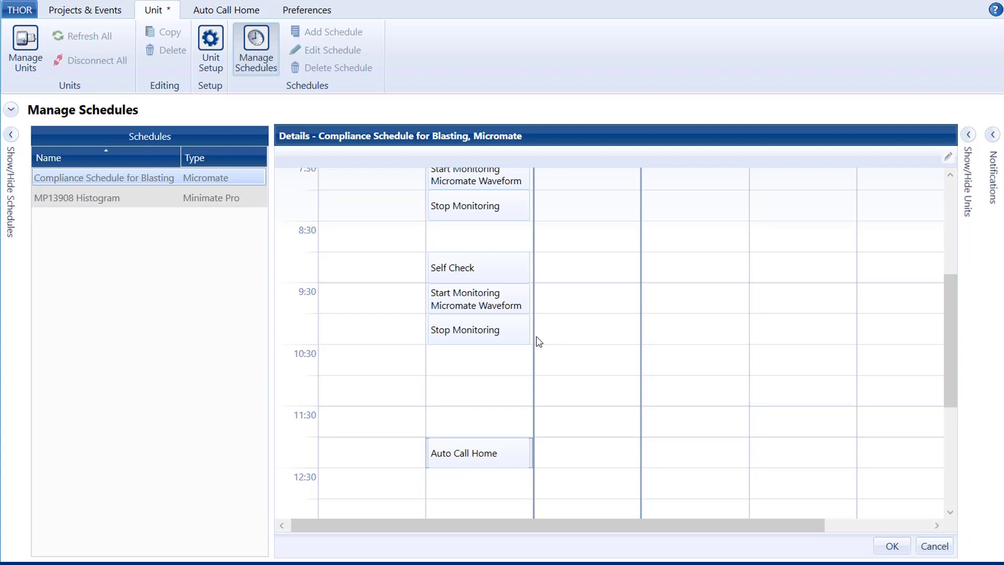
scroll(546, 252, "up", 5)
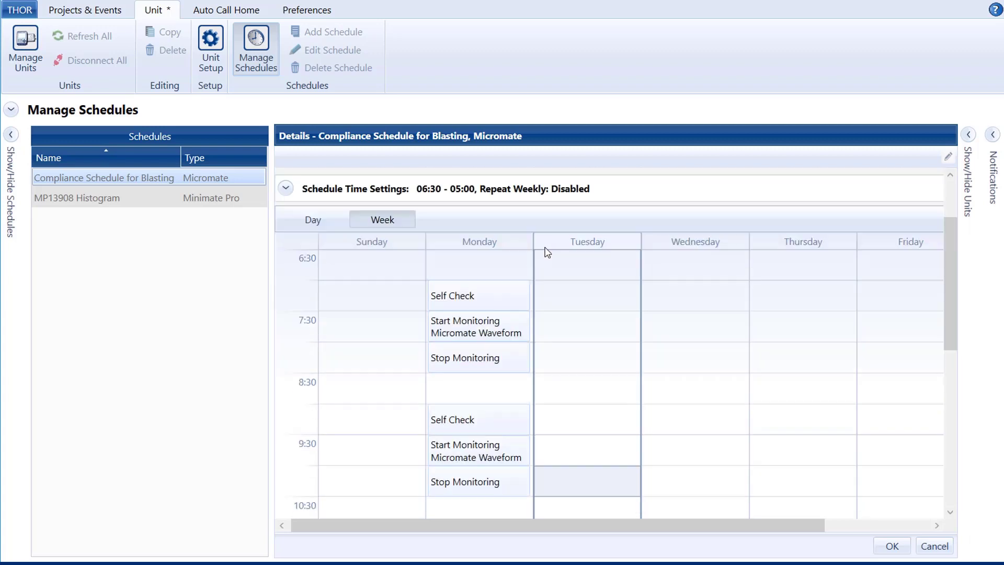
Step: Select Monday's six actions from 7:00 to 10:00 and copy them
left_click(504, 303)
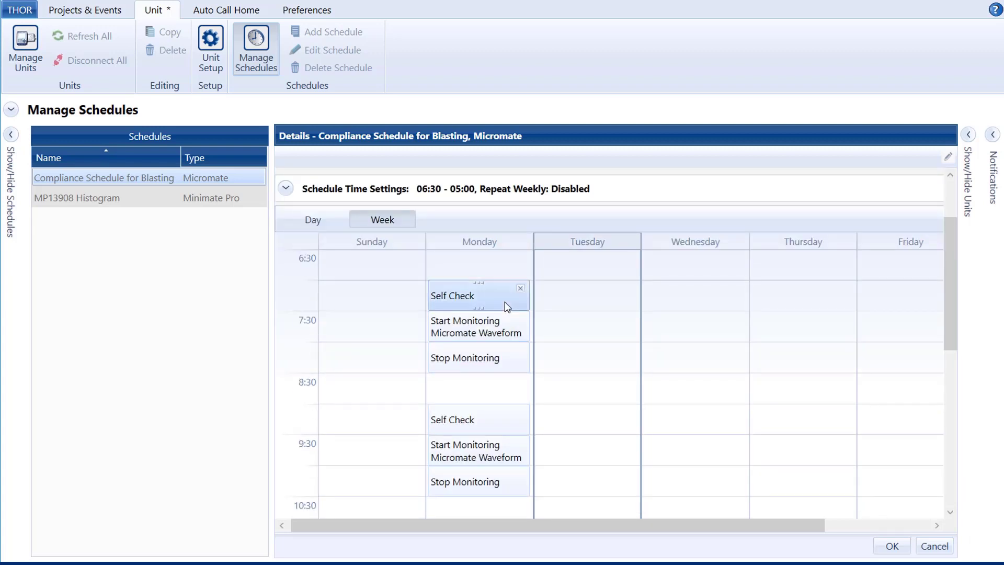
left_click(496, 336, "ctrl")
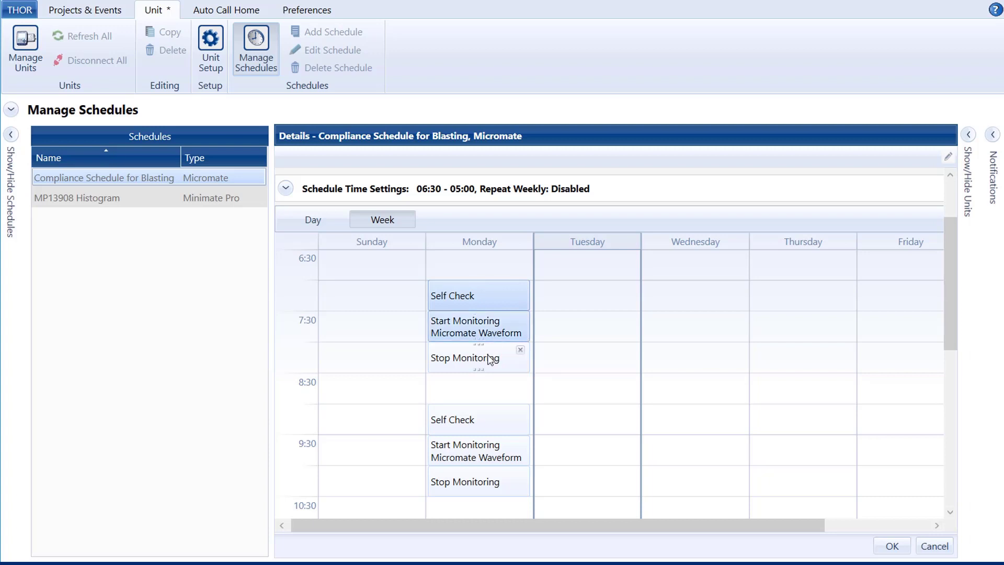
left_click(481, 356, "ctrl")
left_click(481, 421, "ctrl")
left_click(482, 450, "ctrl")
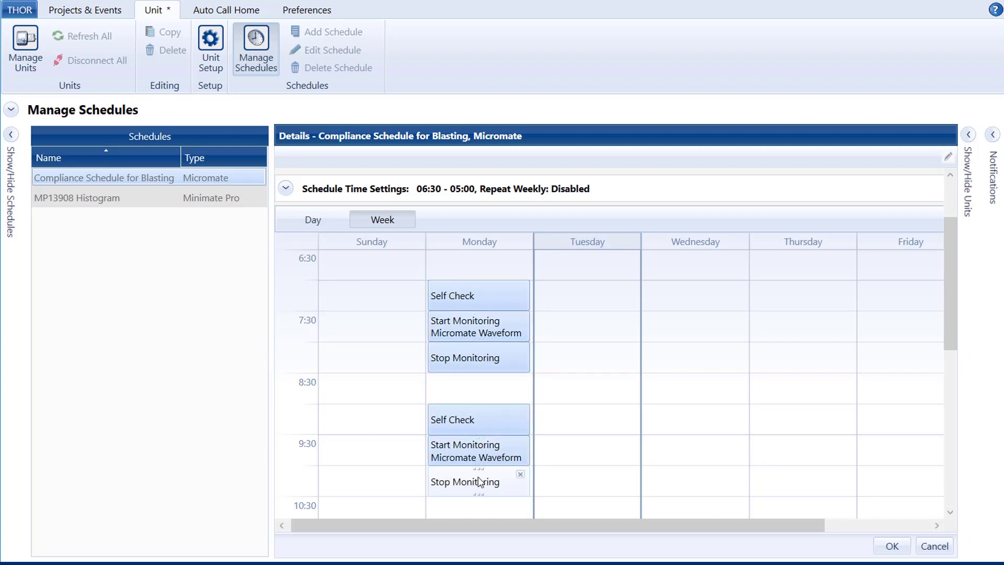
left_click(481, 481, "ctrl")
right_click(517, 322)
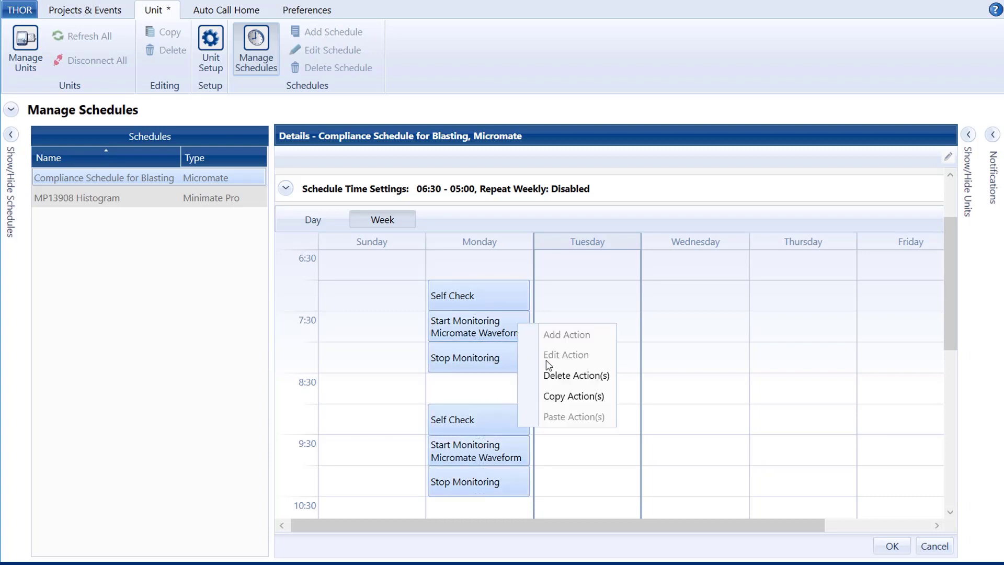
left_click(558, 396)
Step: Paste the six actions into the 7:00 slot of Tuesday, Wednesday, Thursday and Friday
left_click(572, 302)
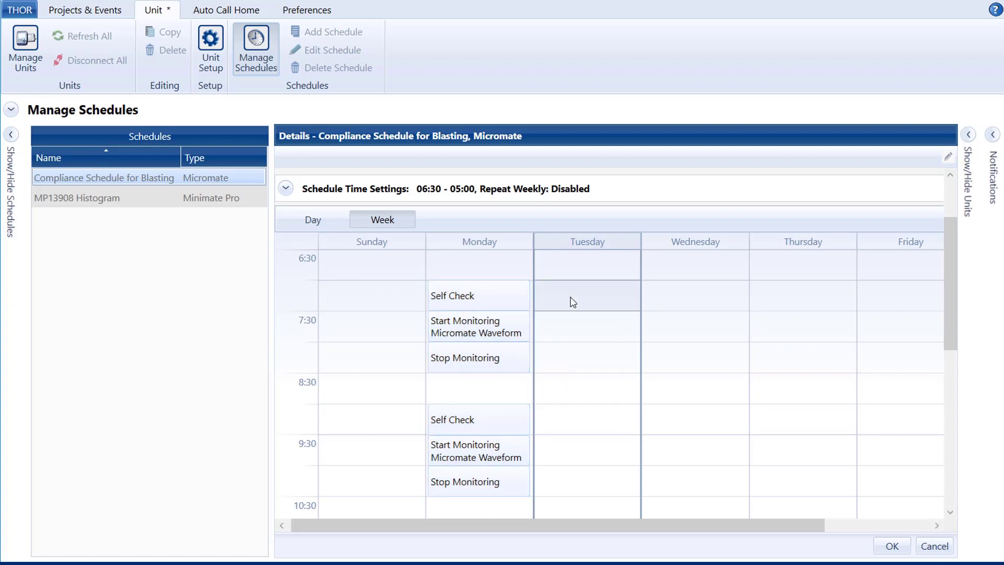
right_click(572, 302)
left_click(668, 389)
right_click(659, 305)
left_click(731, 394)
left_click(773, 307)
right_click(773, 307)
left_click(797, 388)
left_click(872, 299)
right_click(872, 300)
left_click(898, 390)
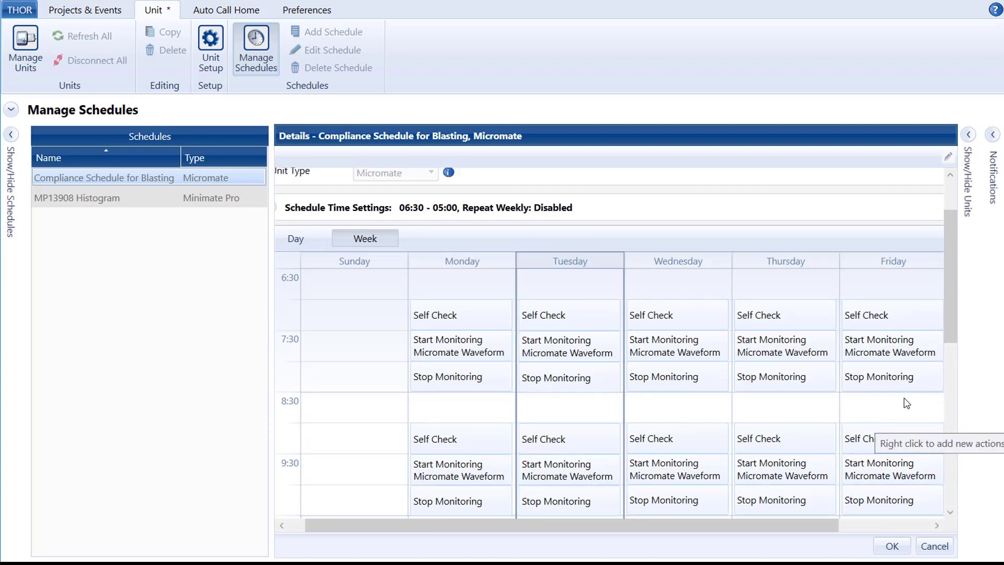
Step: Save the schedule, then try sending it to Minimate Pro MP13908 and dismiss the type-mismatch error
left_click(892, 547)
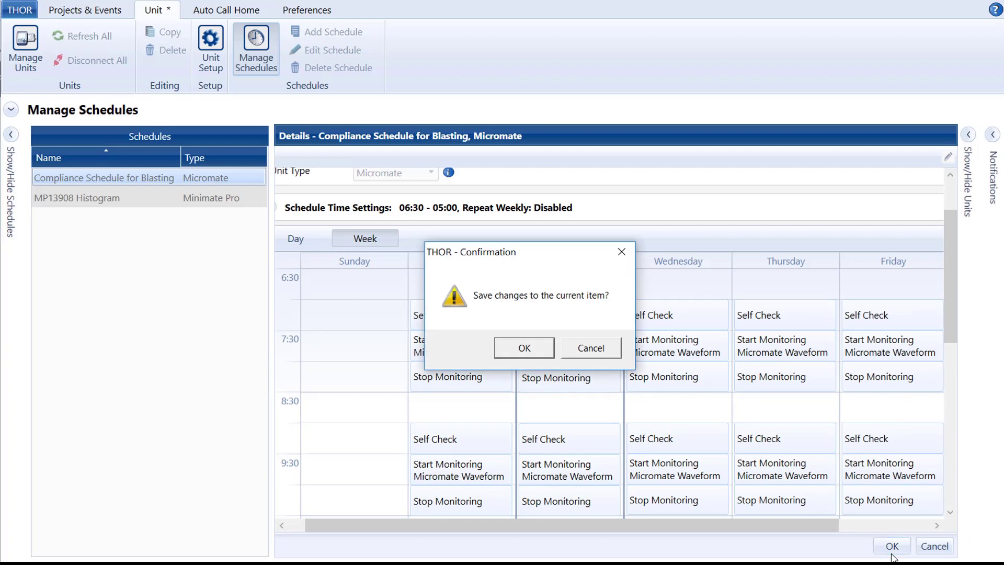
left_click(524, 349)
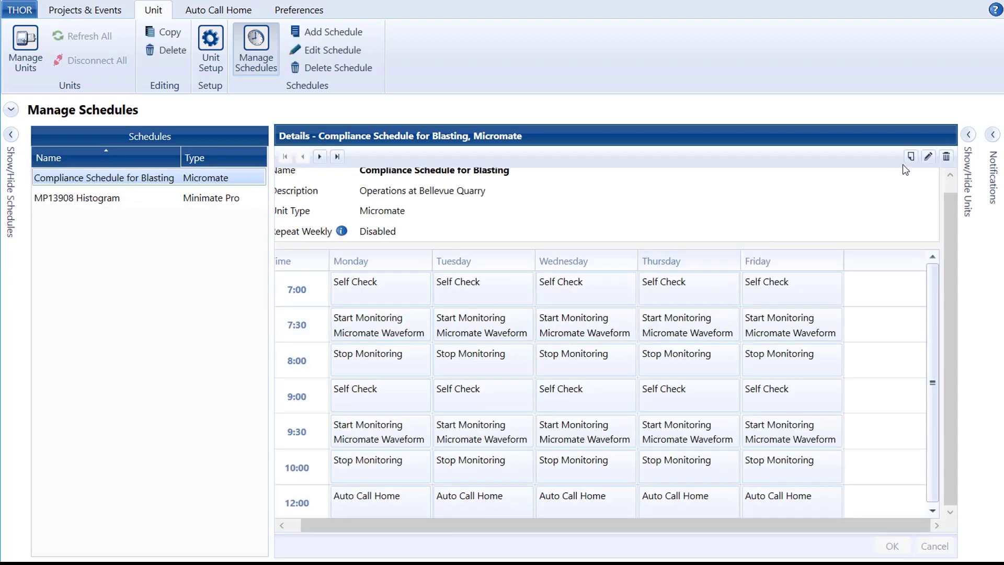
left_click(968, 136)
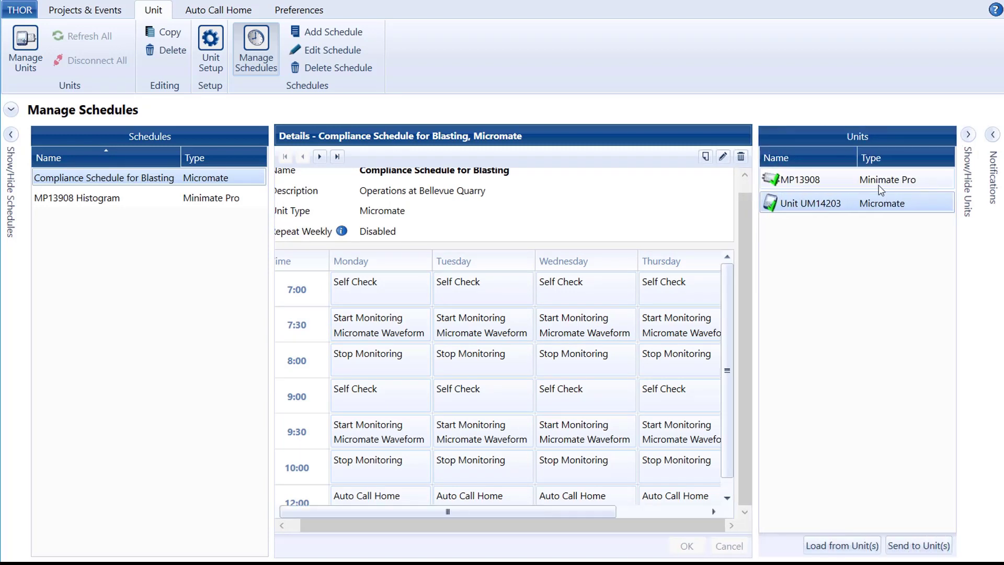
left_click(838, 189)
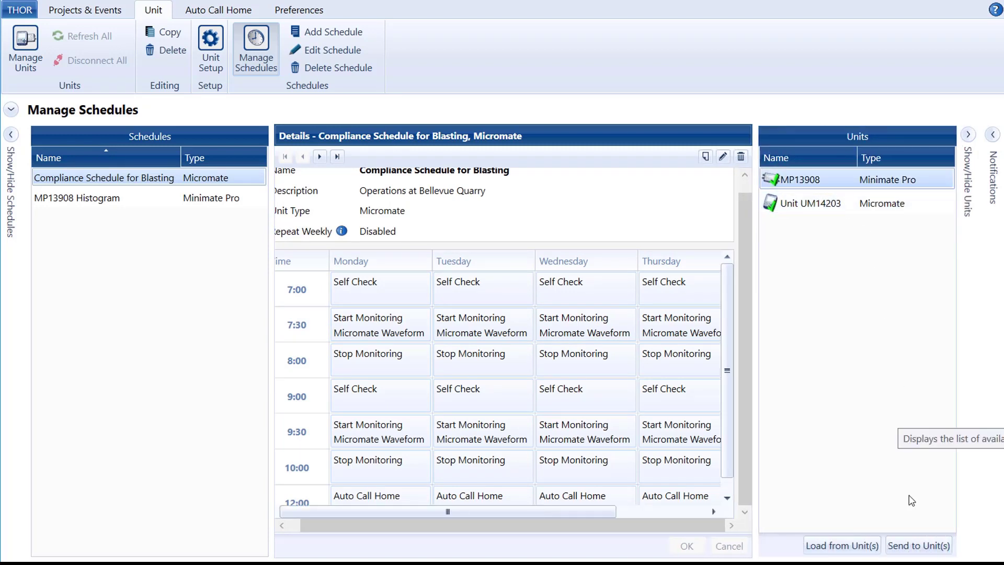
left_click(917, 545)
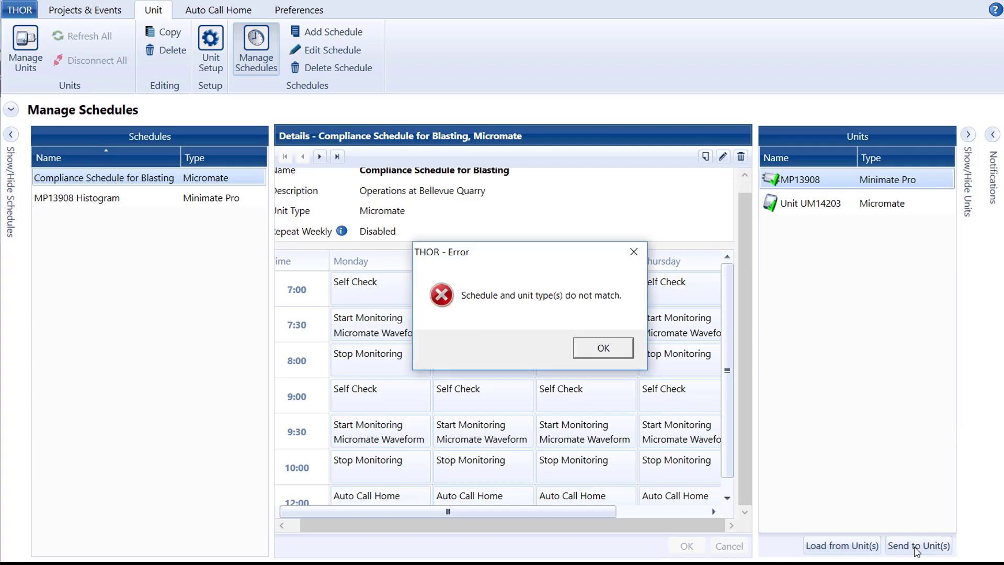
left_click(609, 352)
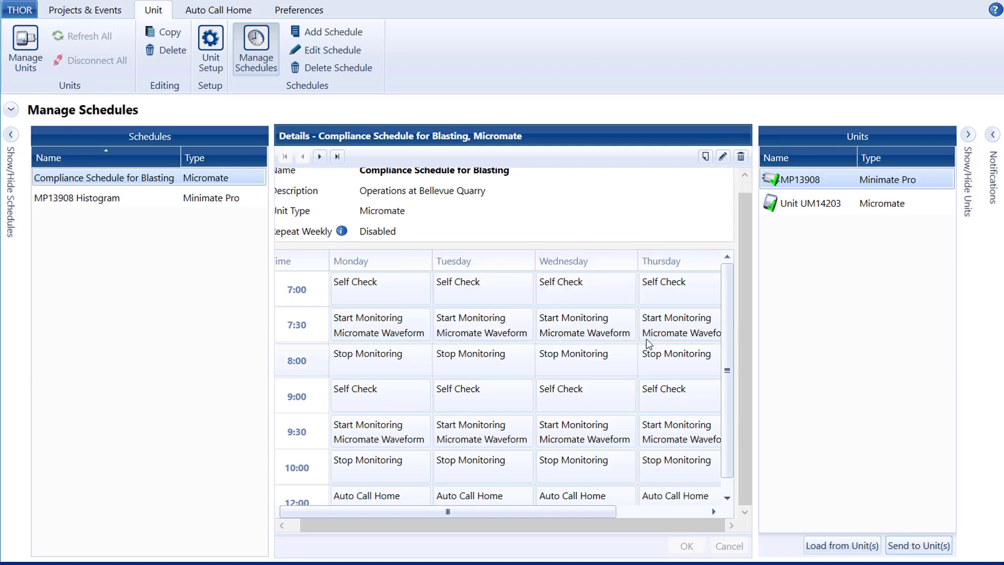
Step: Send the schedule and its setup file to Micromate UM14203, declining to enable it yet
left_click(803, 203)
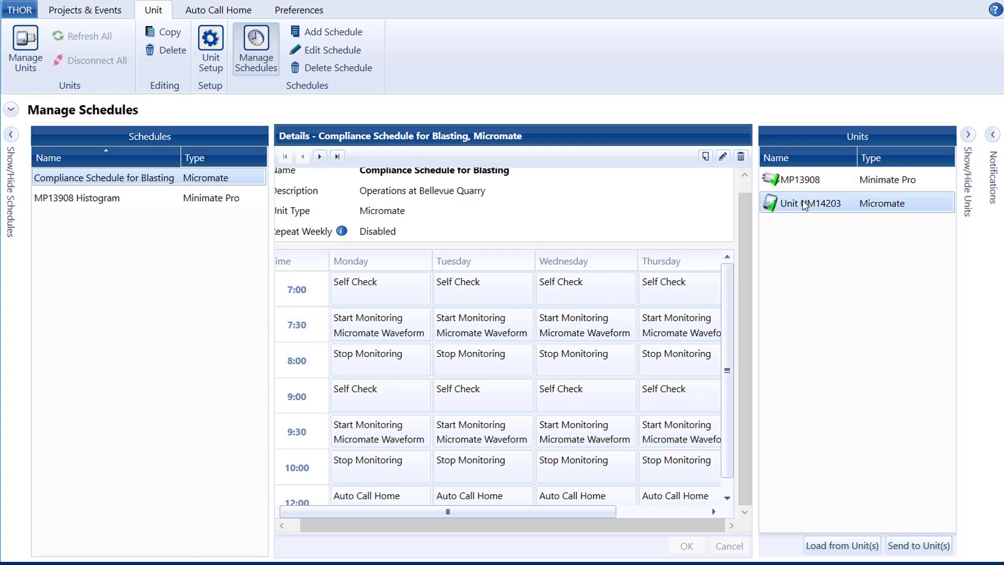
left_click(916, 551)
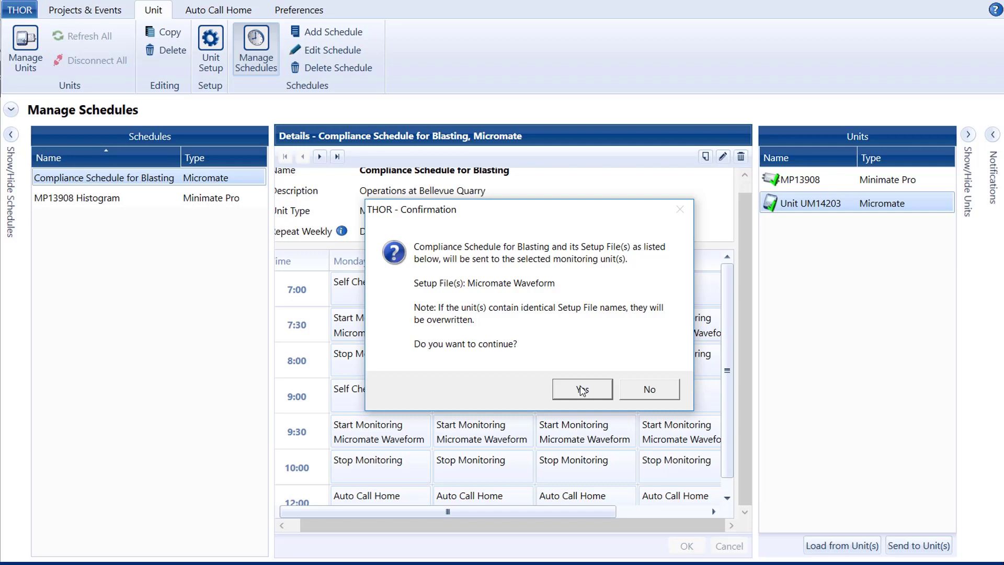
left_click(581, 389)
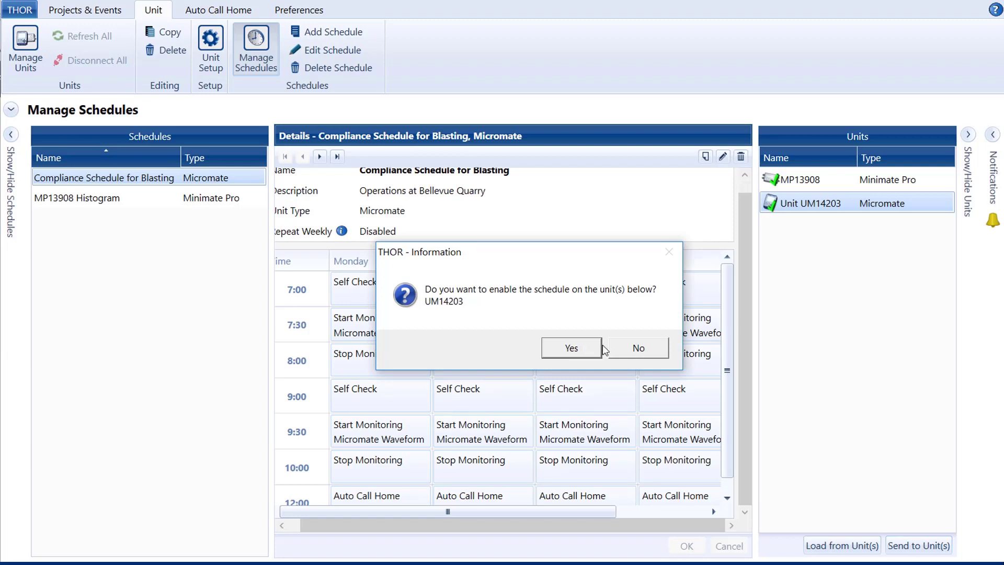
left_click(644, 354)
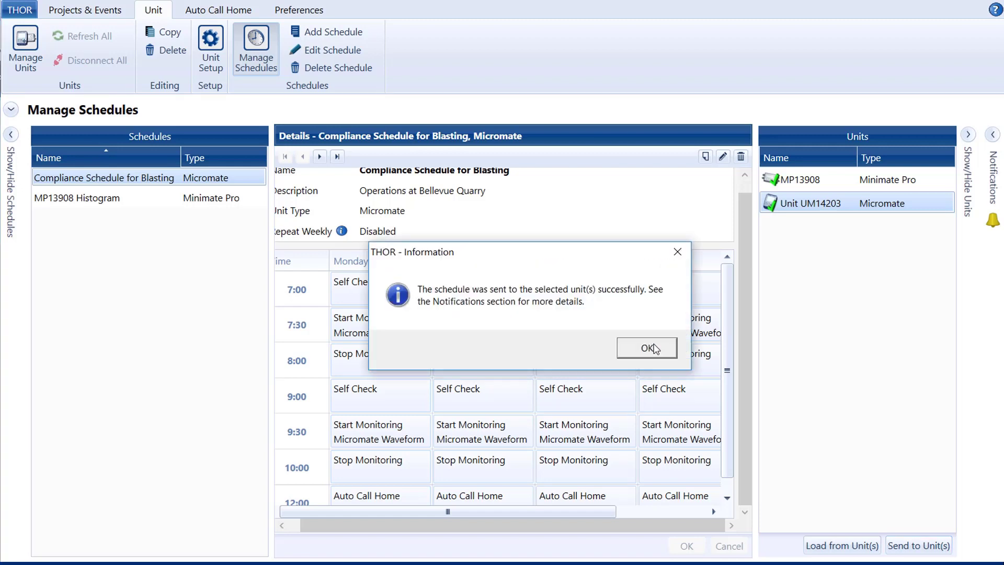
left_click(654, 348)
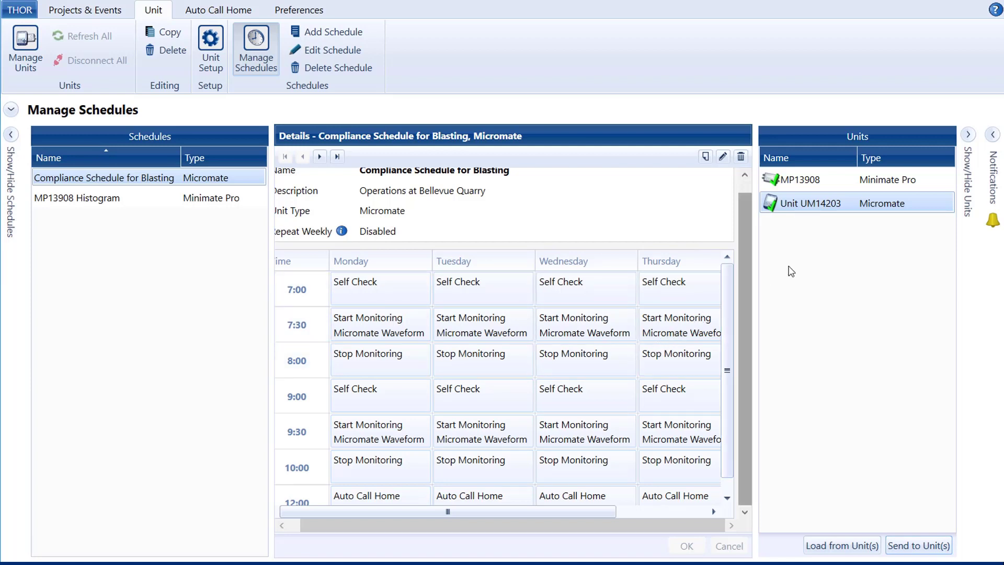
left_click(998, 137)
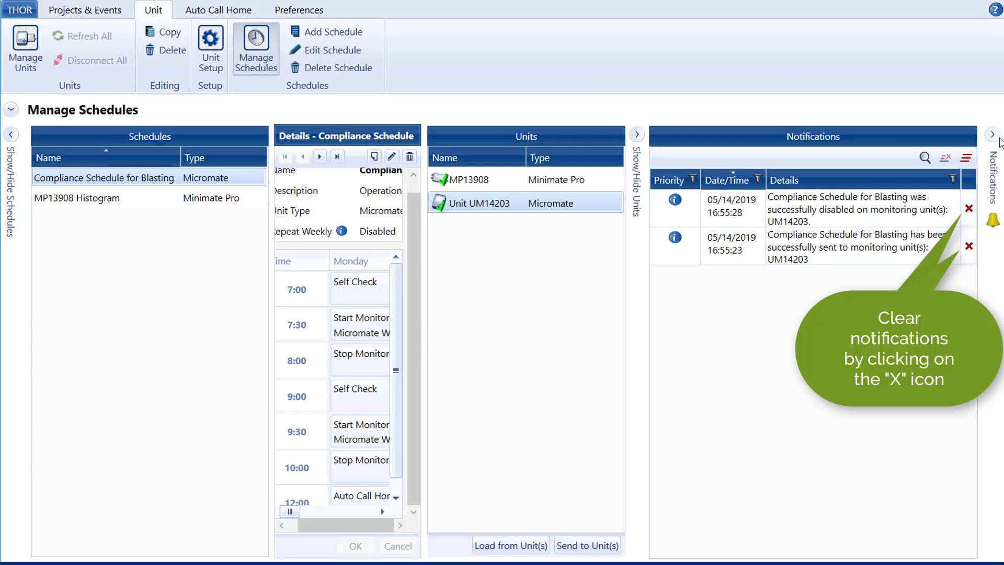
left_click(993, 135)
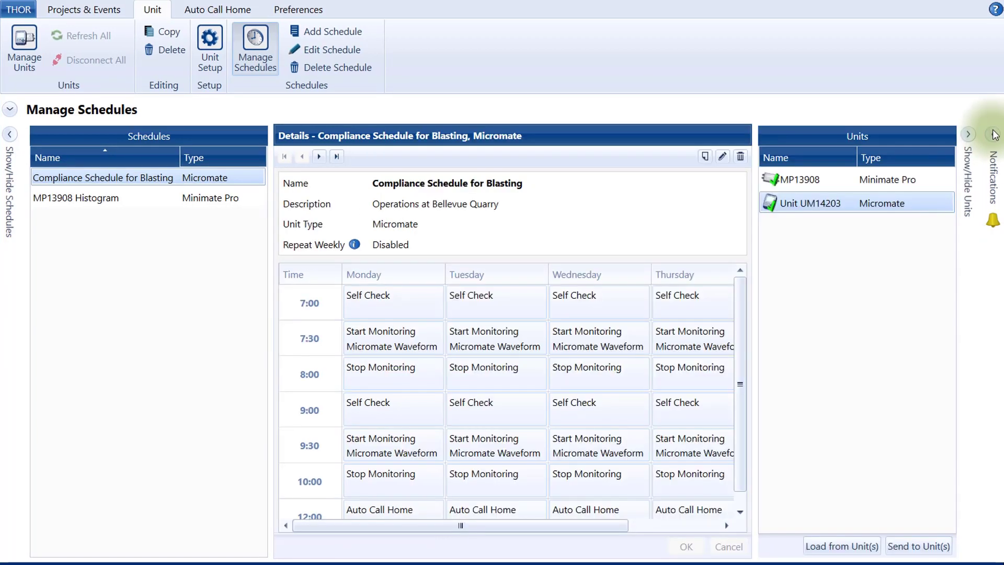
Step: In Manage Units, switch UM14203's Scheduler from Disabled to Enabled
left_click(33, 59)
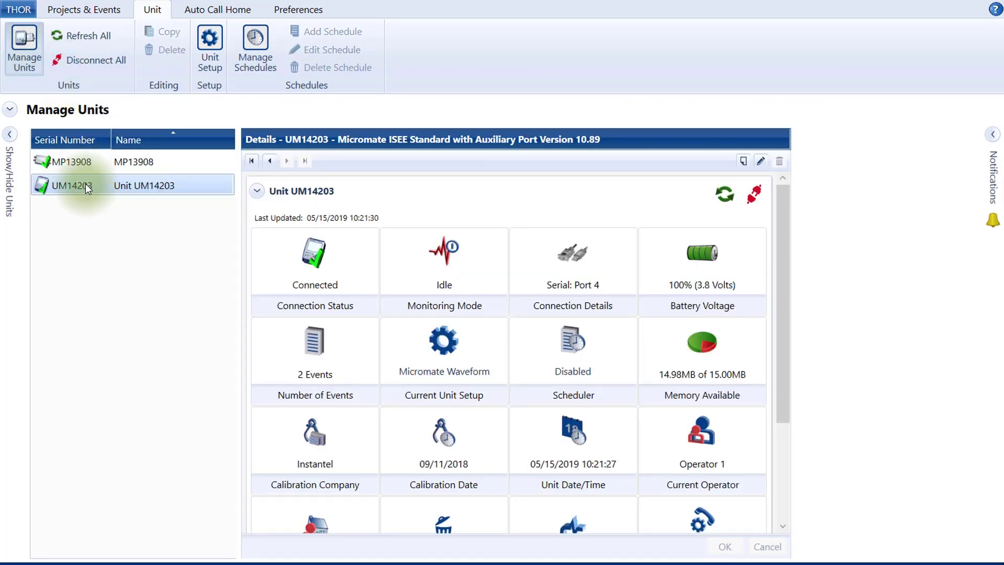
left_click(565, 373)
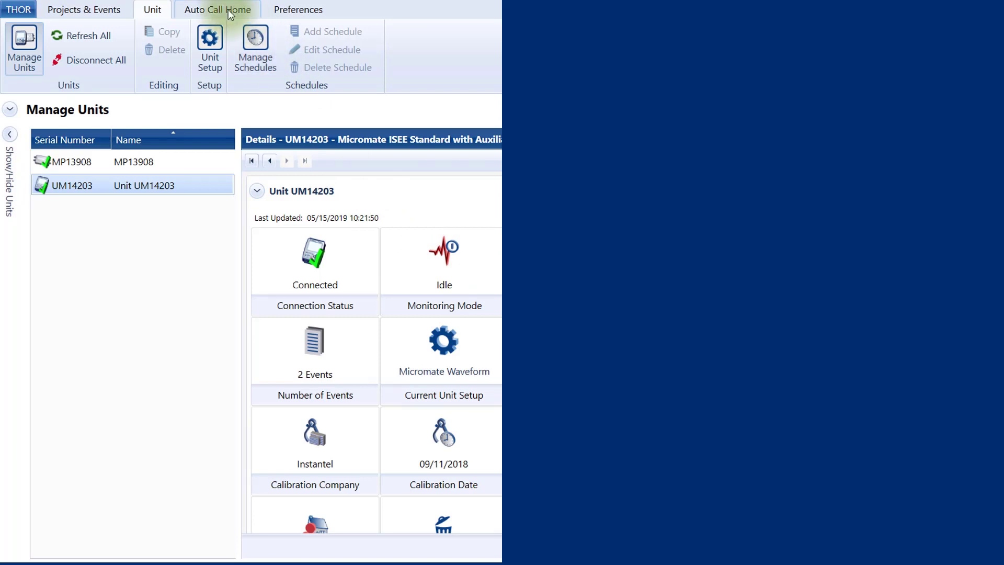
Step: Start the Auto Call Home service (TCP 8070, COM 4 and 5) and expand its Filter rules
left_click(218, 13)
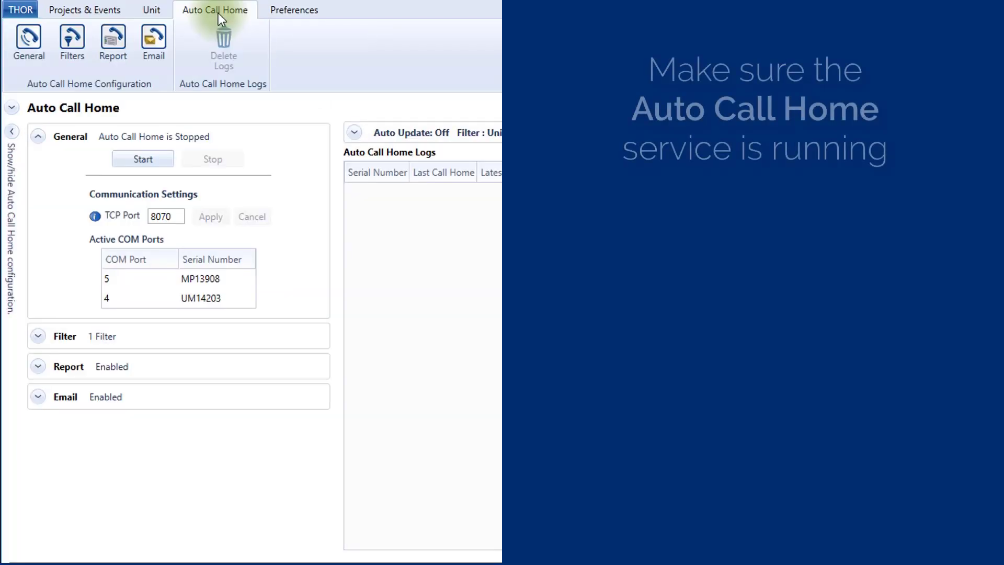
left_click(158, 158)
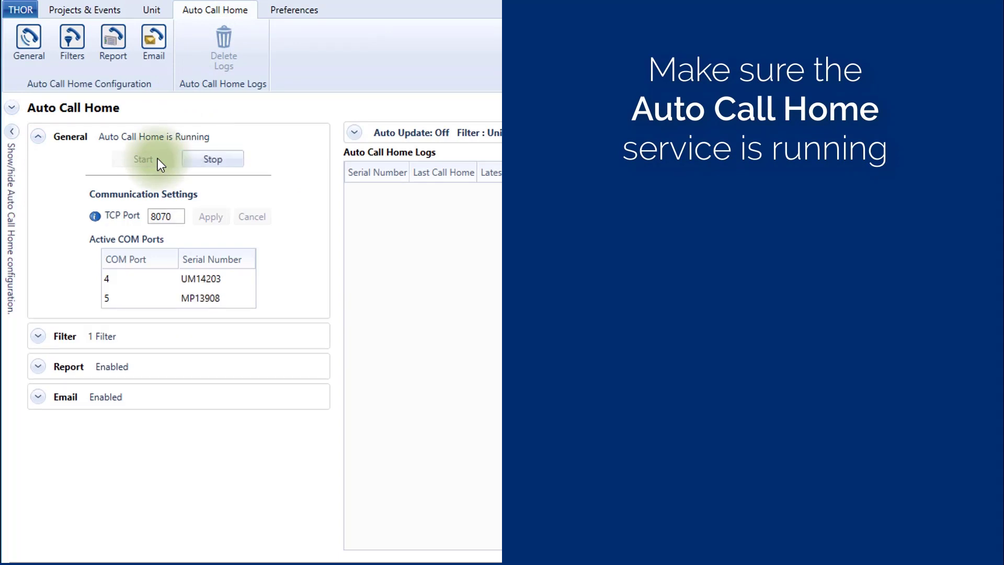
left_click(38, 335)
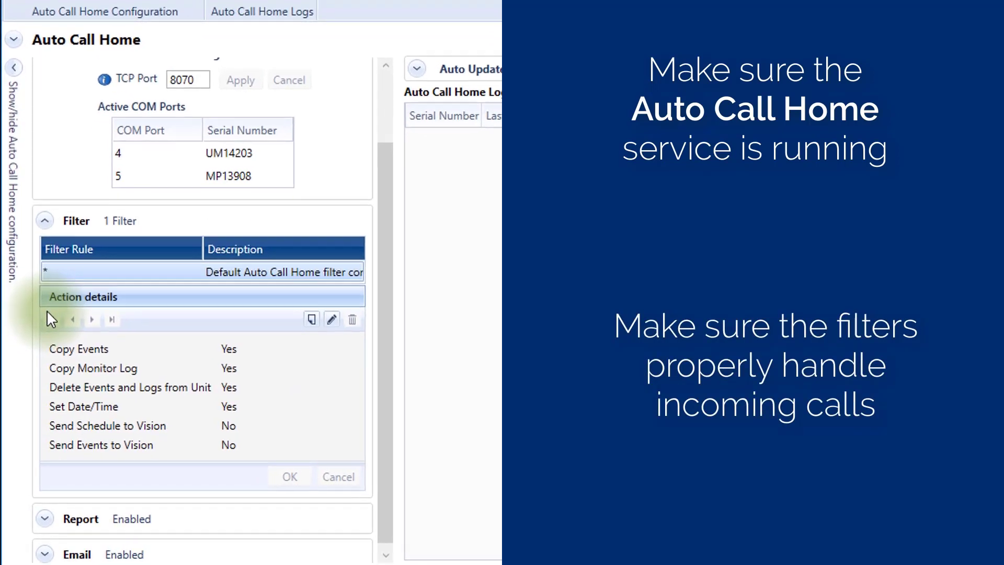